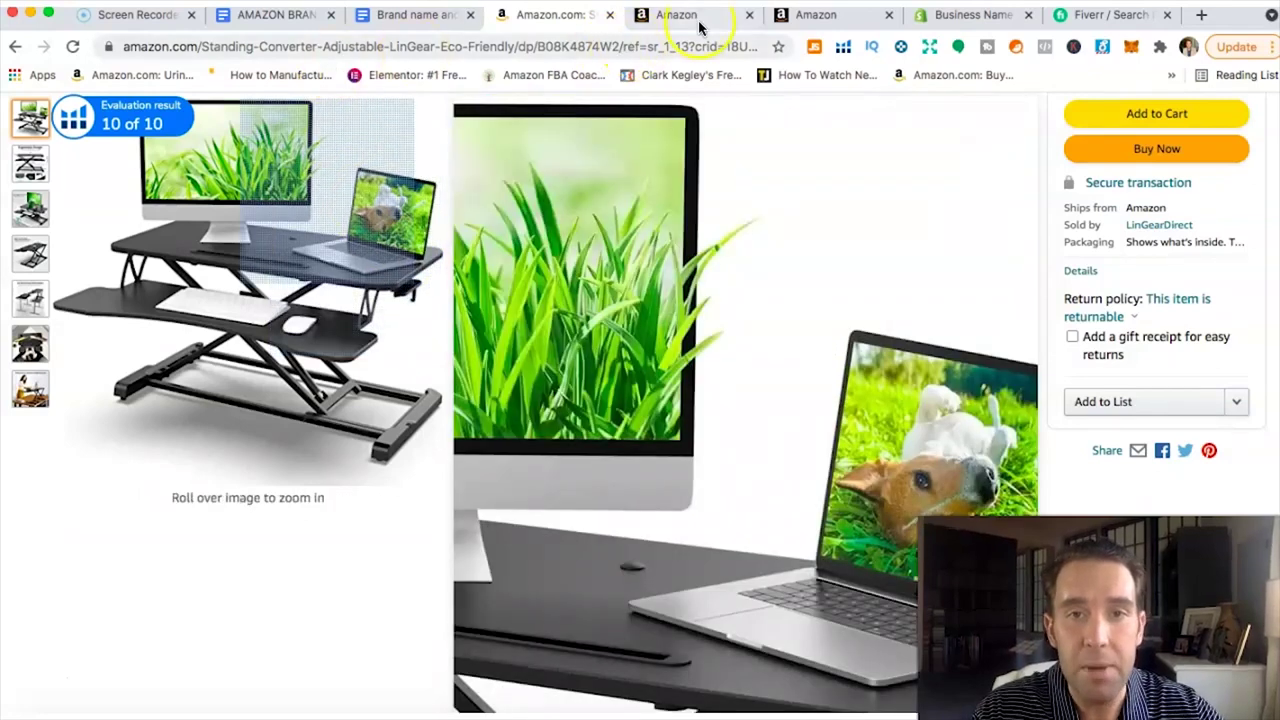
Open the new home office desk listing form and examine the required Brand Name and Manufacturer fields
left_click(697, 18)
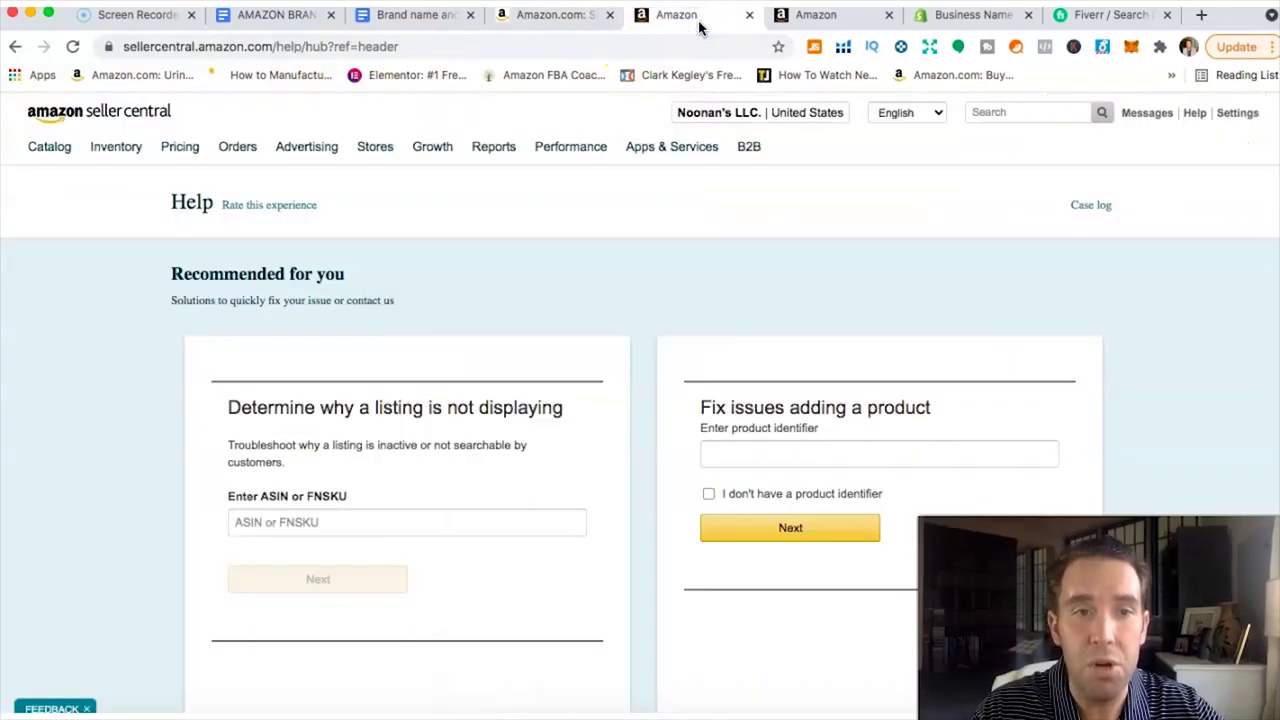
left_click(810, 15)
scroll(537, 490, "down", 1)
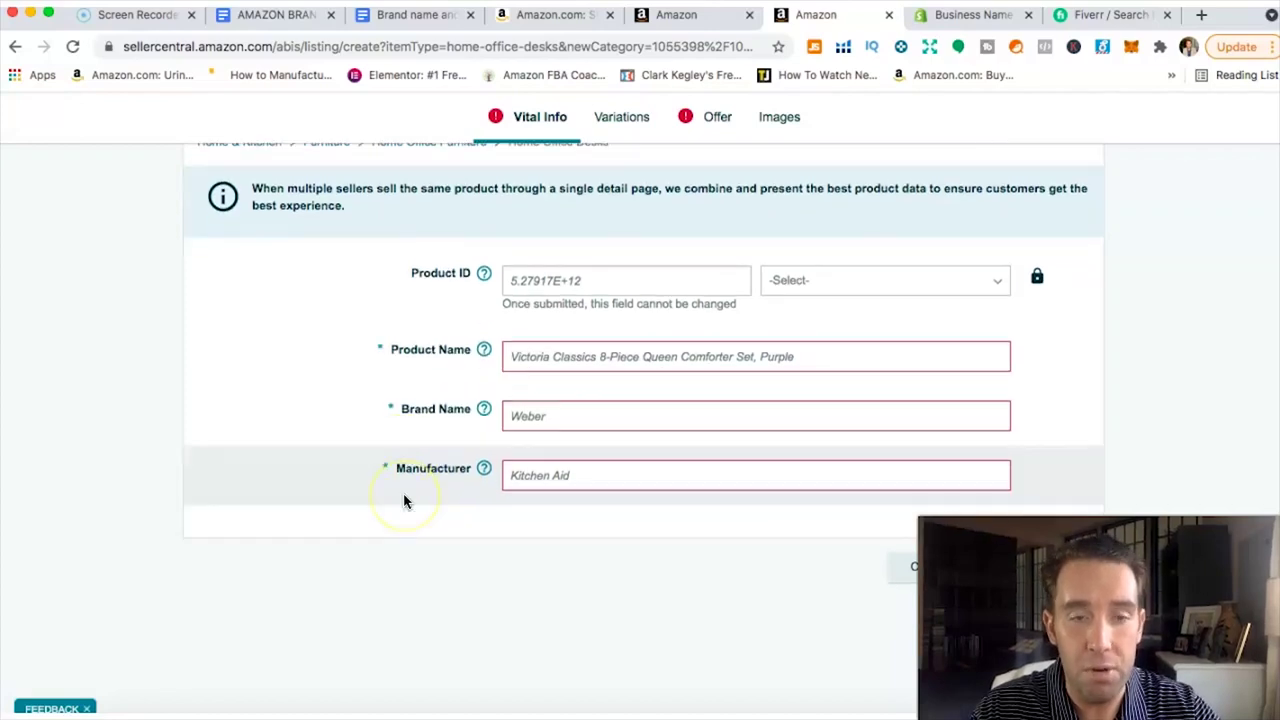
mouse_move(465, 352)
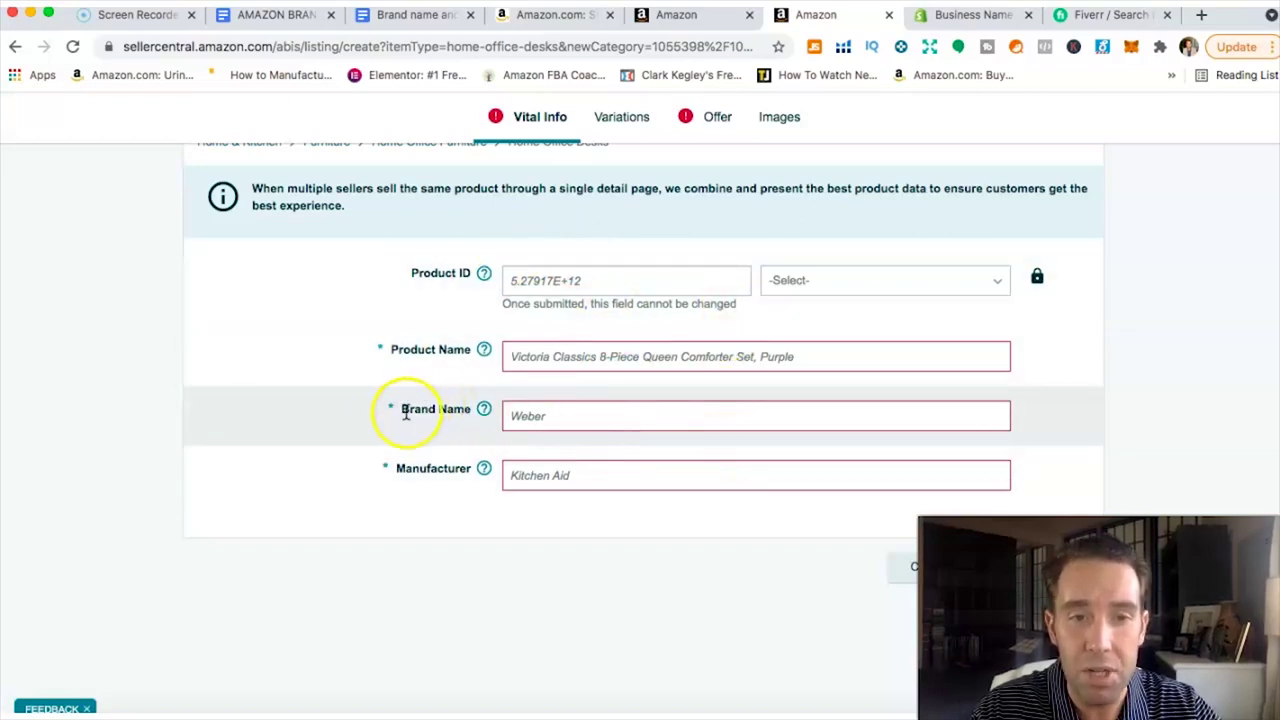
left_click_drag(403, 408, 463, 408)
left_click_drag(392, 469, 471, 471)
Enter "Pharros" as both the brand name and the manufacturer of the new listing
left_click(598, 426)
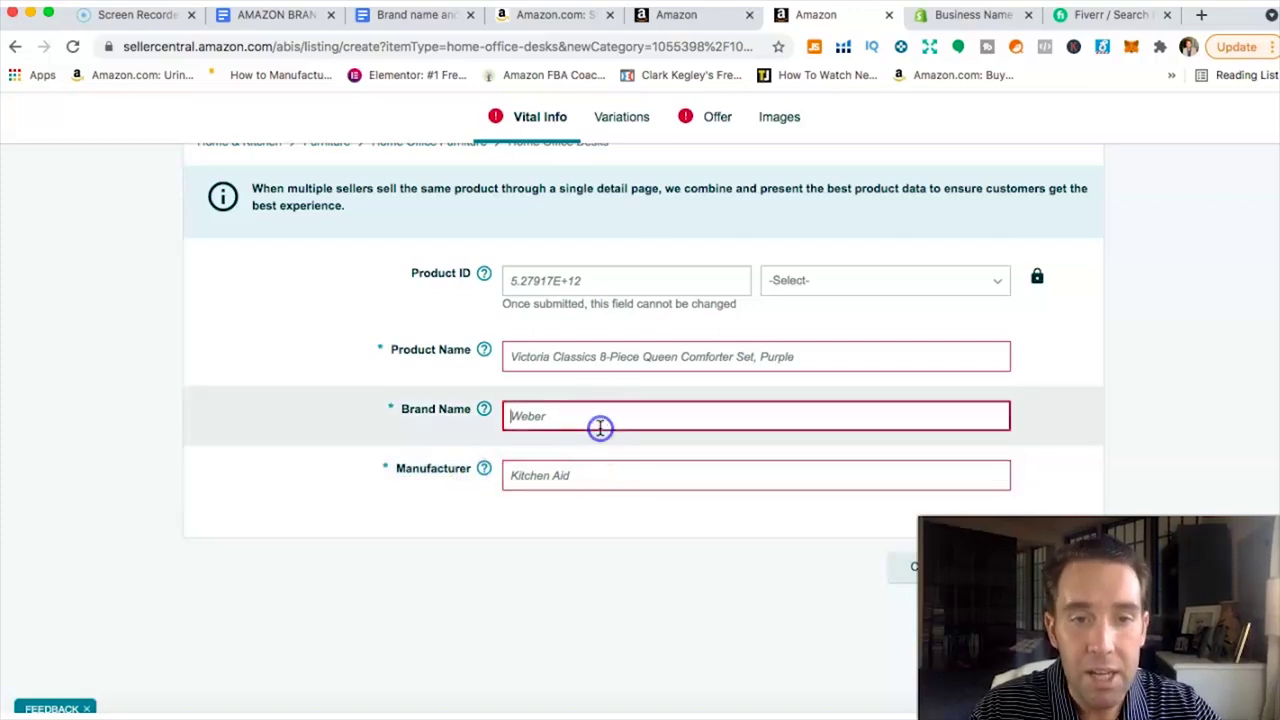
type("Pharros")
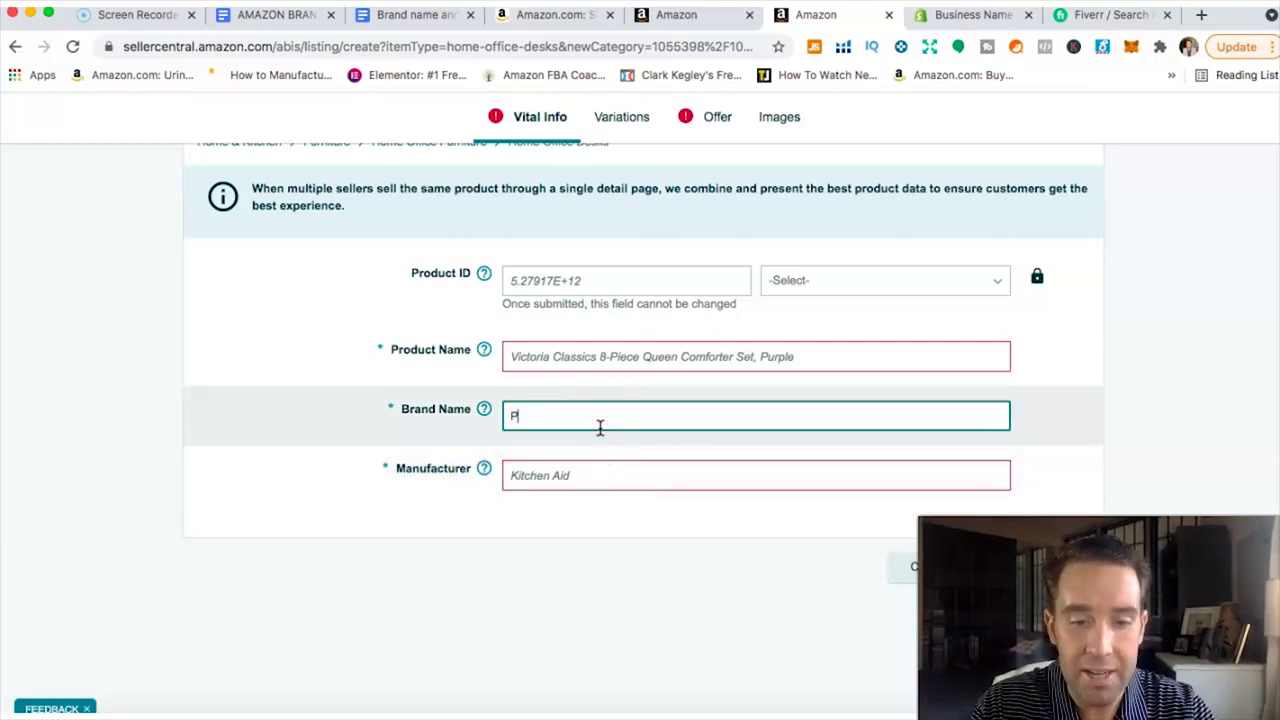
left_click(676, 497)
left_click(661, 477)
type("Pharros")
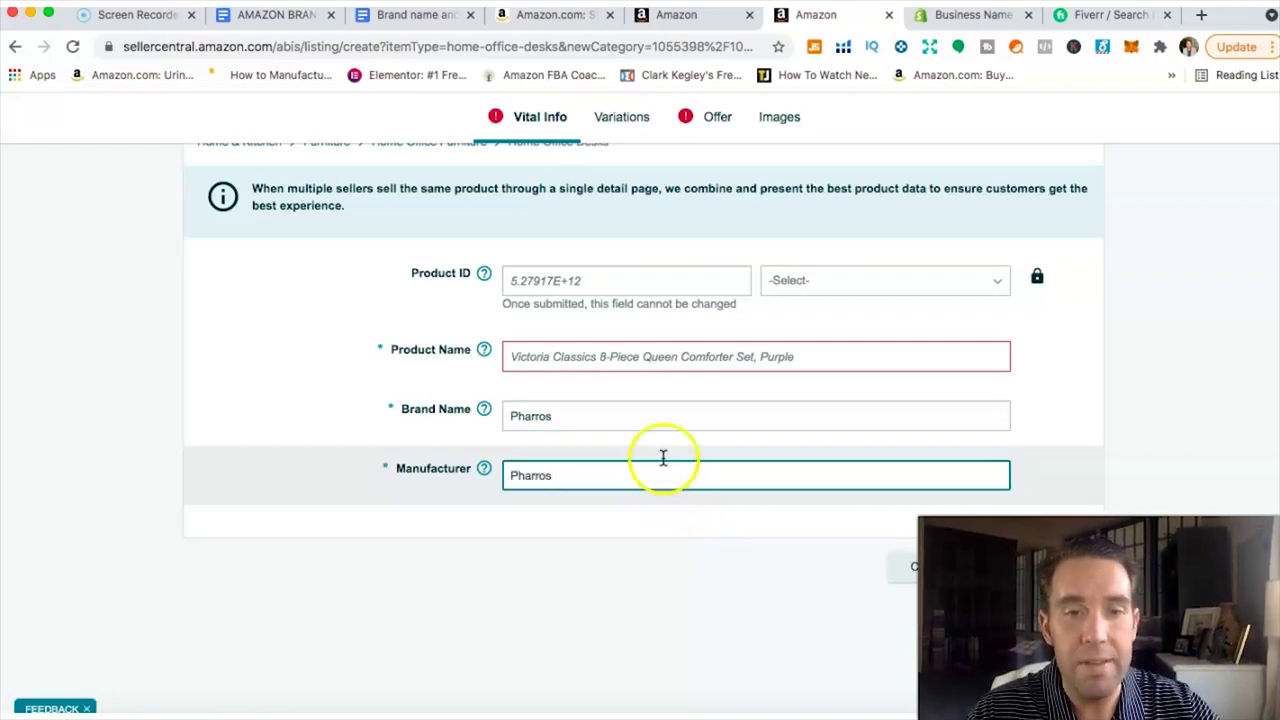
Replace the brand name with "Generic"
left_click(640, 417)
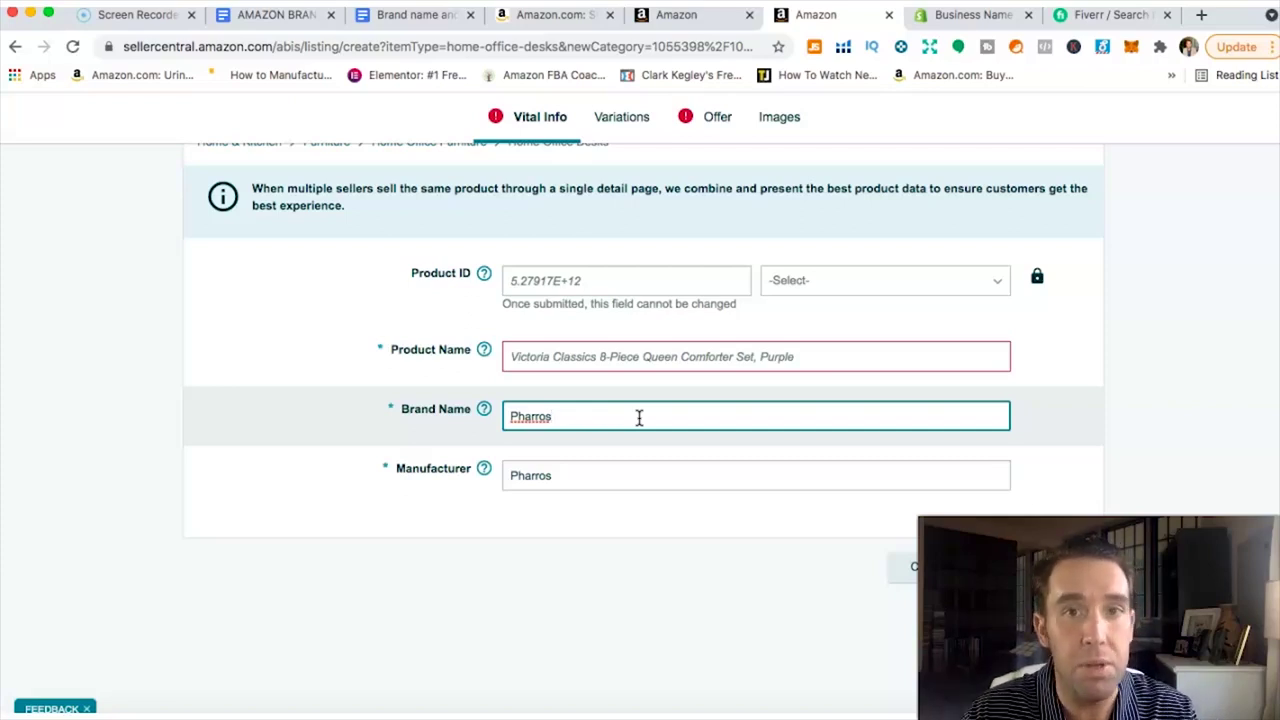
left_click(571, 417)
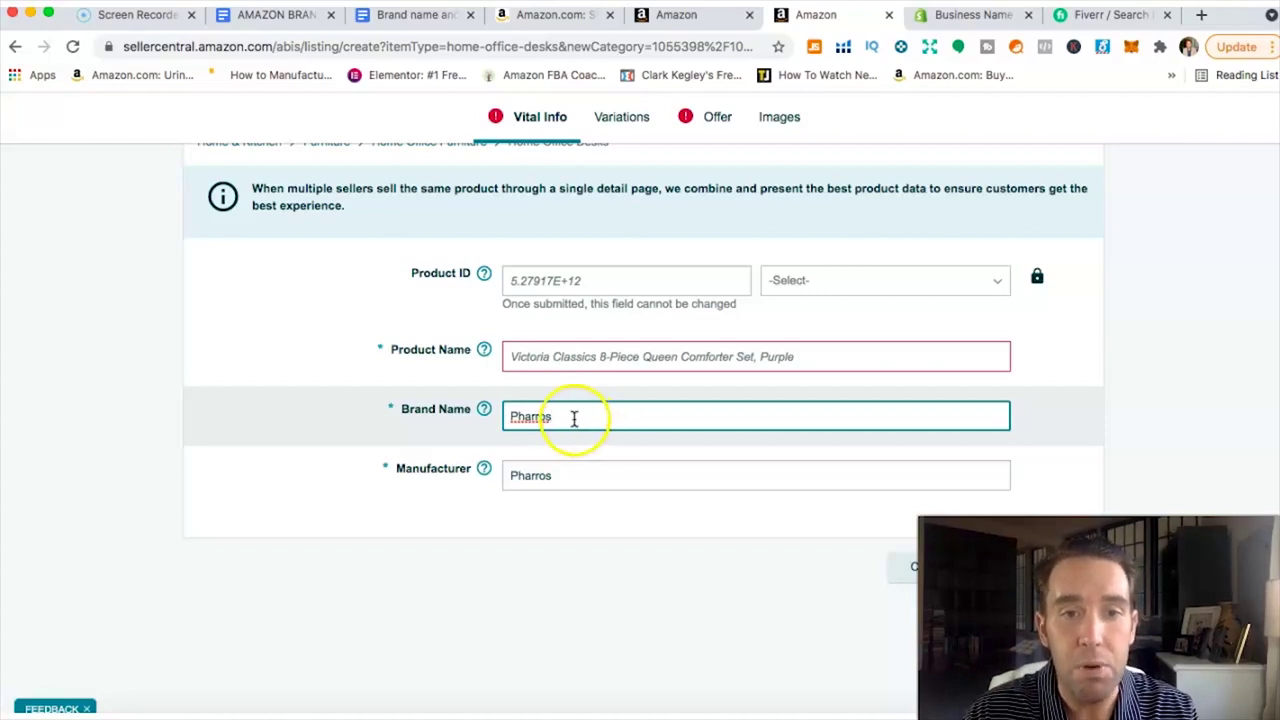
left_click(490, 423)
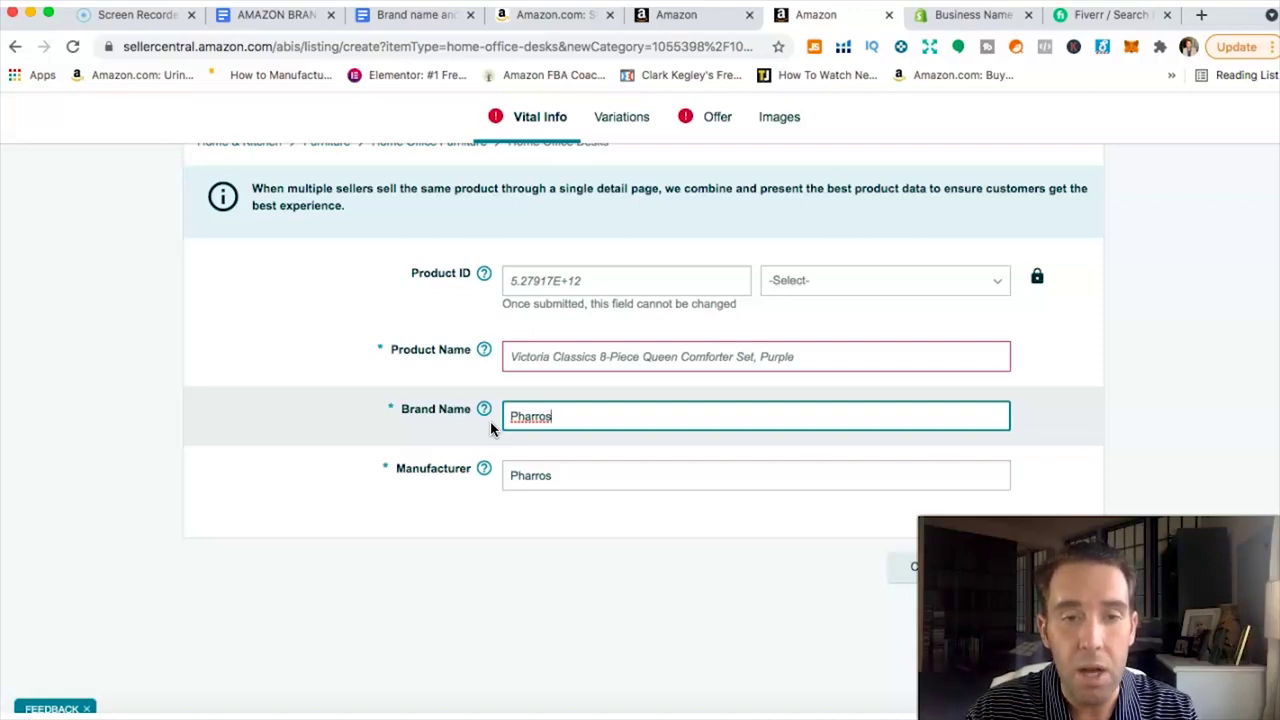
key("BackSpace")
key("BackSpace")
key("BackSpace")
key("BackSpace")
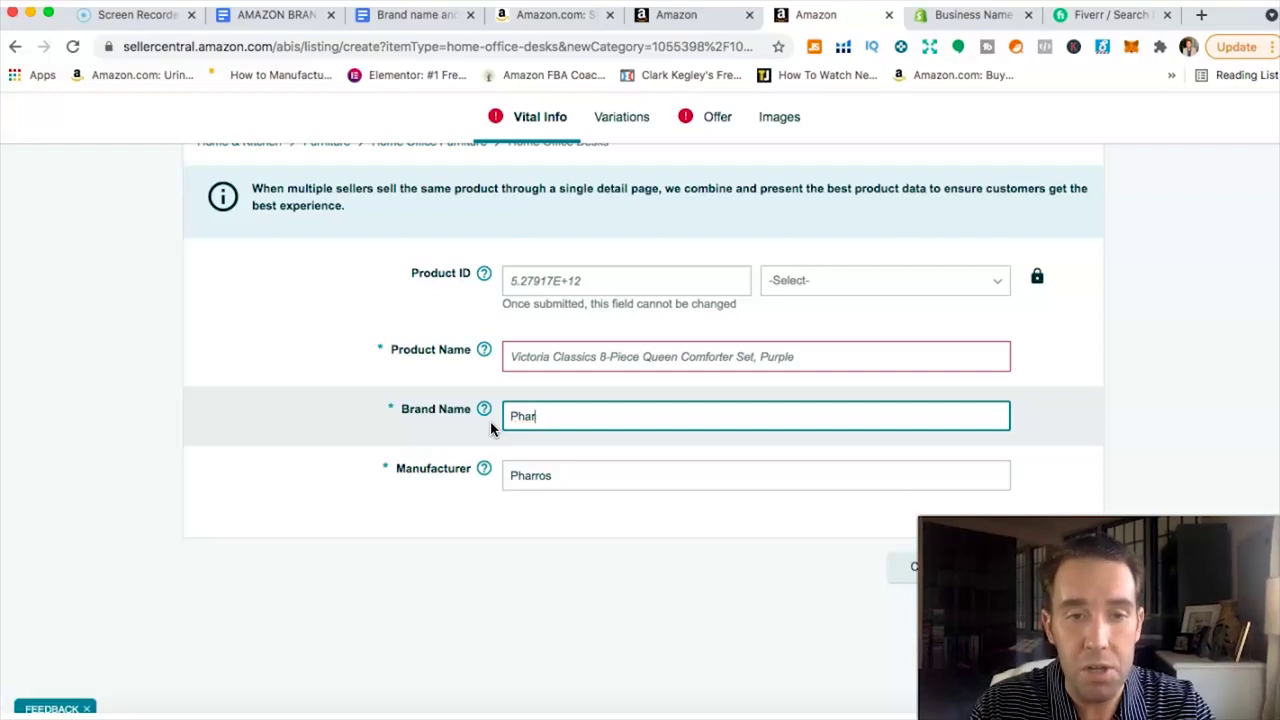
key("BackSpace")
key("BackSpace")
key("BackSpace")
type("Ge")
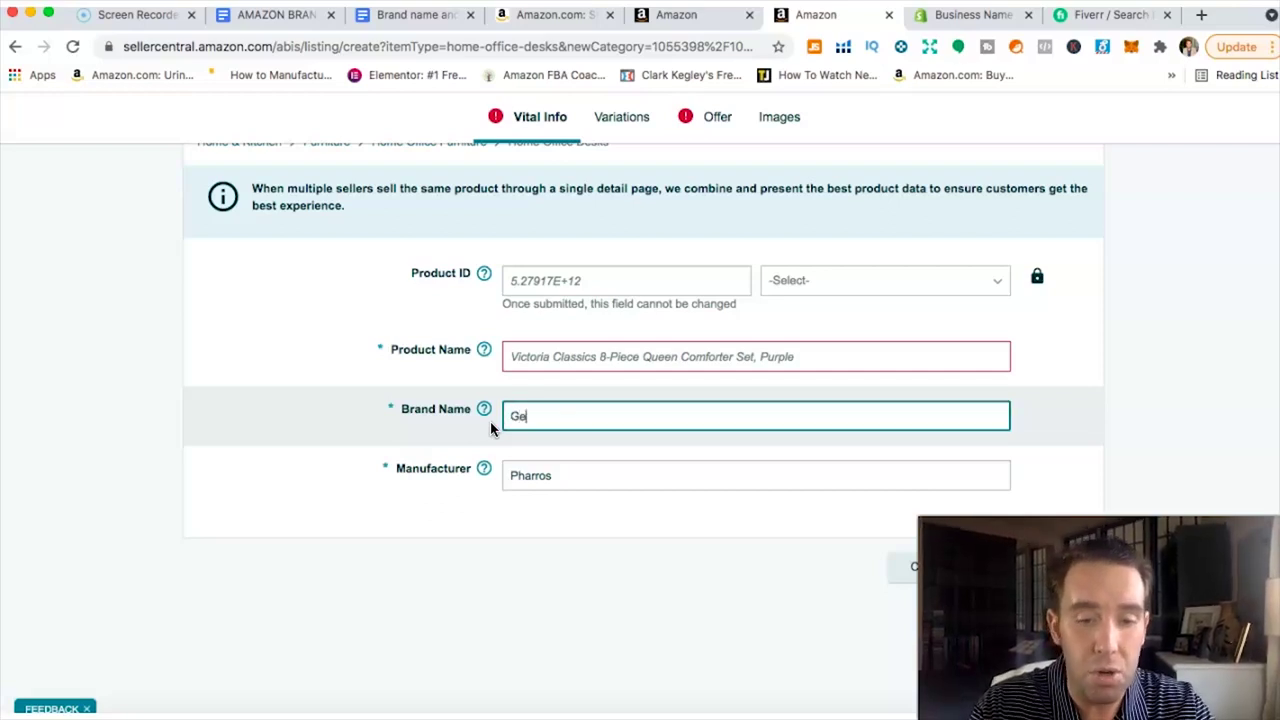
type("neric")
Try "N?" as the brand name in place of the generic entry, and clear the field
key("BackSpace")
key("BackSpace")
key("BackSpace")
key("BackSpace")
key("BackSpace")
key("BackSpace")
key("BackSpace")
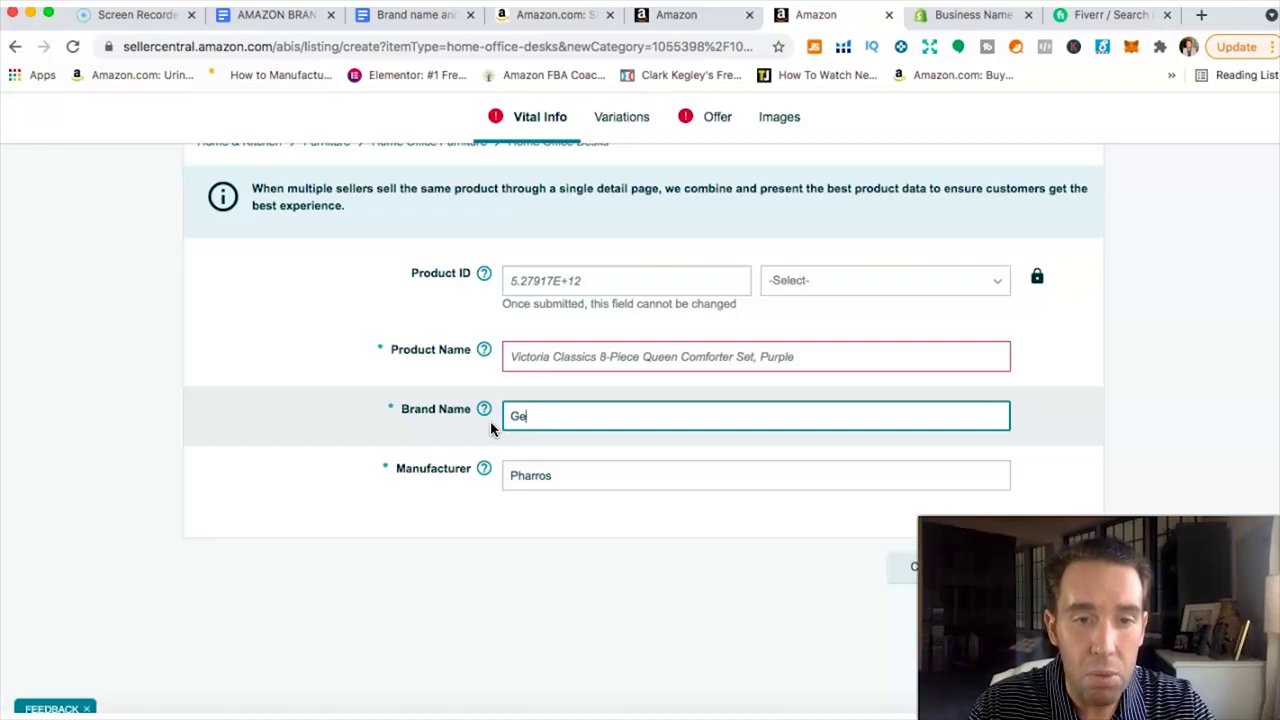
type("N")
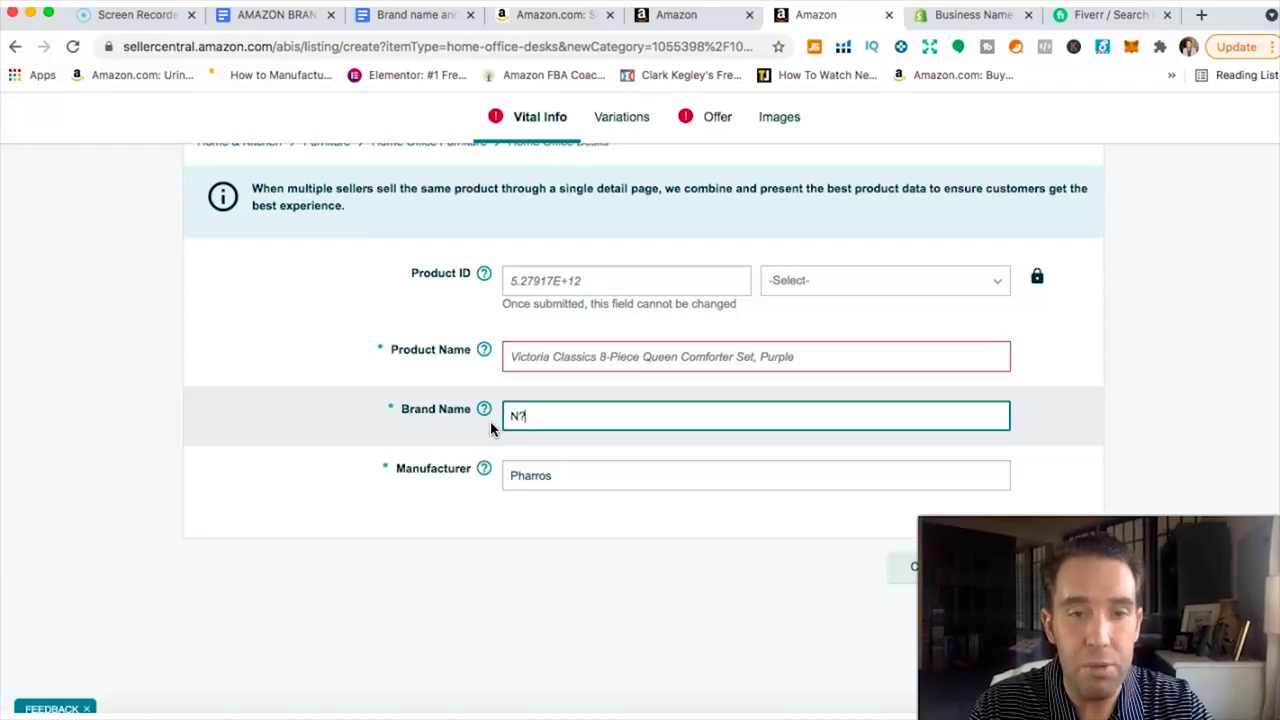
key("BackSpace")
key("BackSpace")
key("BackSpace")
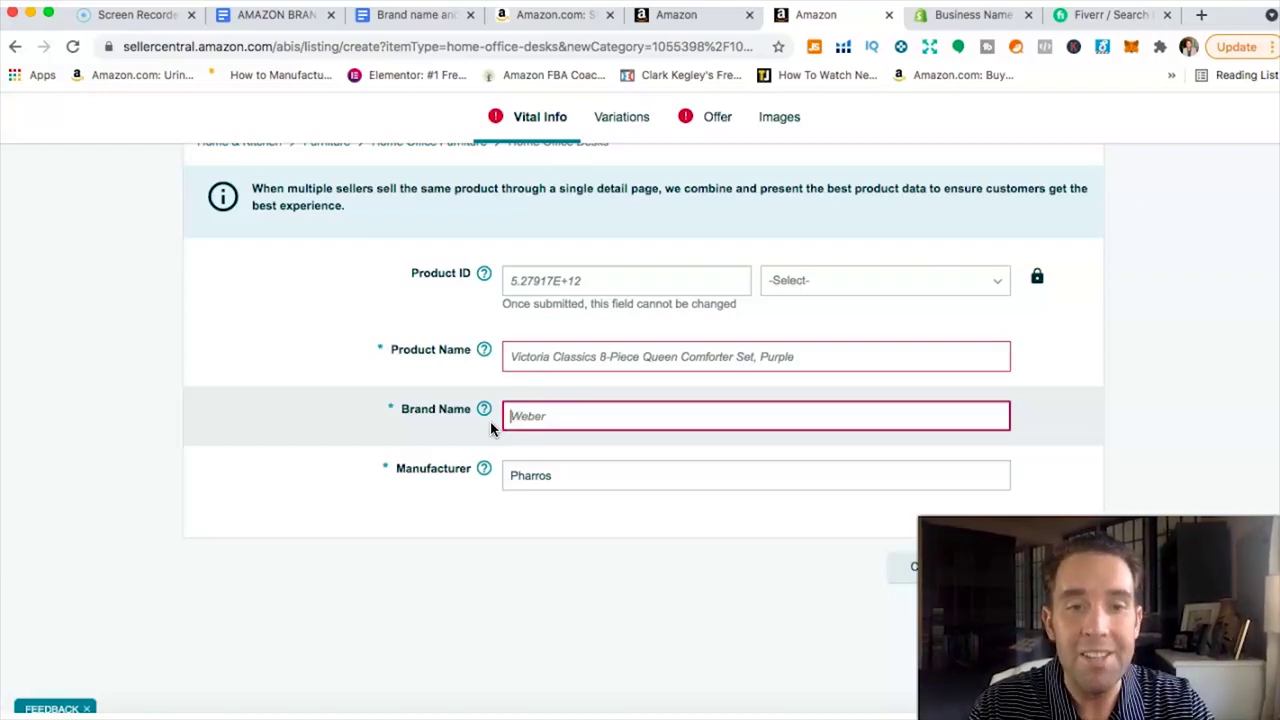
Enter the abbreviation "P/H" as the brand name, leaving the manufacturer as is
left_click(560, 477)
left_click_drag(514, 477, 545, 476)
left_click(627, 476)
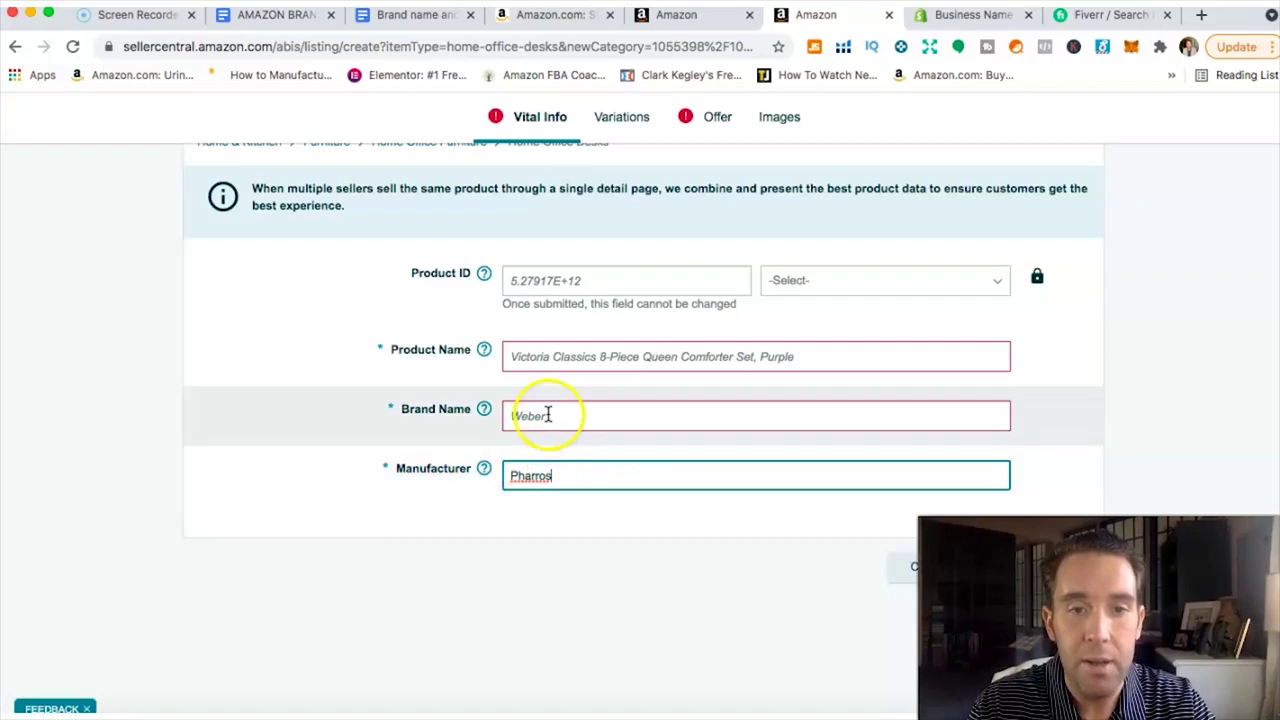
left_click(550, 414)
type("P")
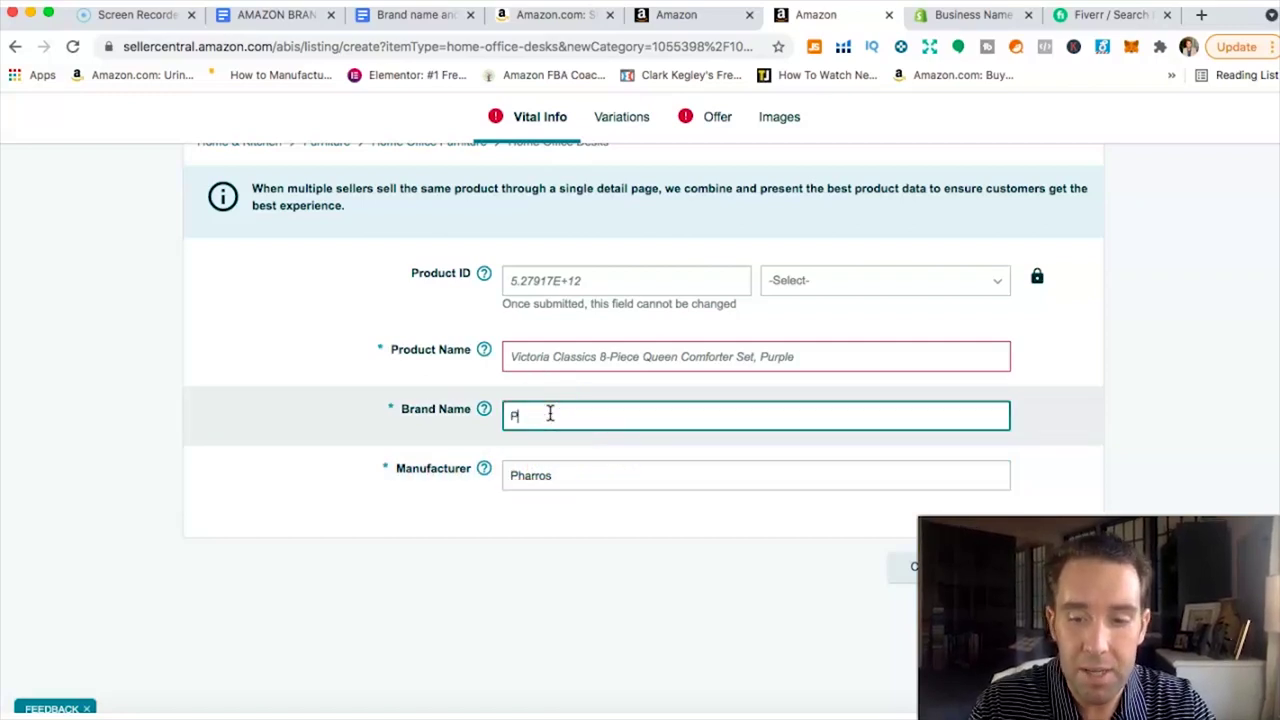
type("h")
key("BackSpace")
key("BackSpace")
type("Ph")
key("BackSpace")
key("BackSpace")
type("P/H")
left_click(583, 437)
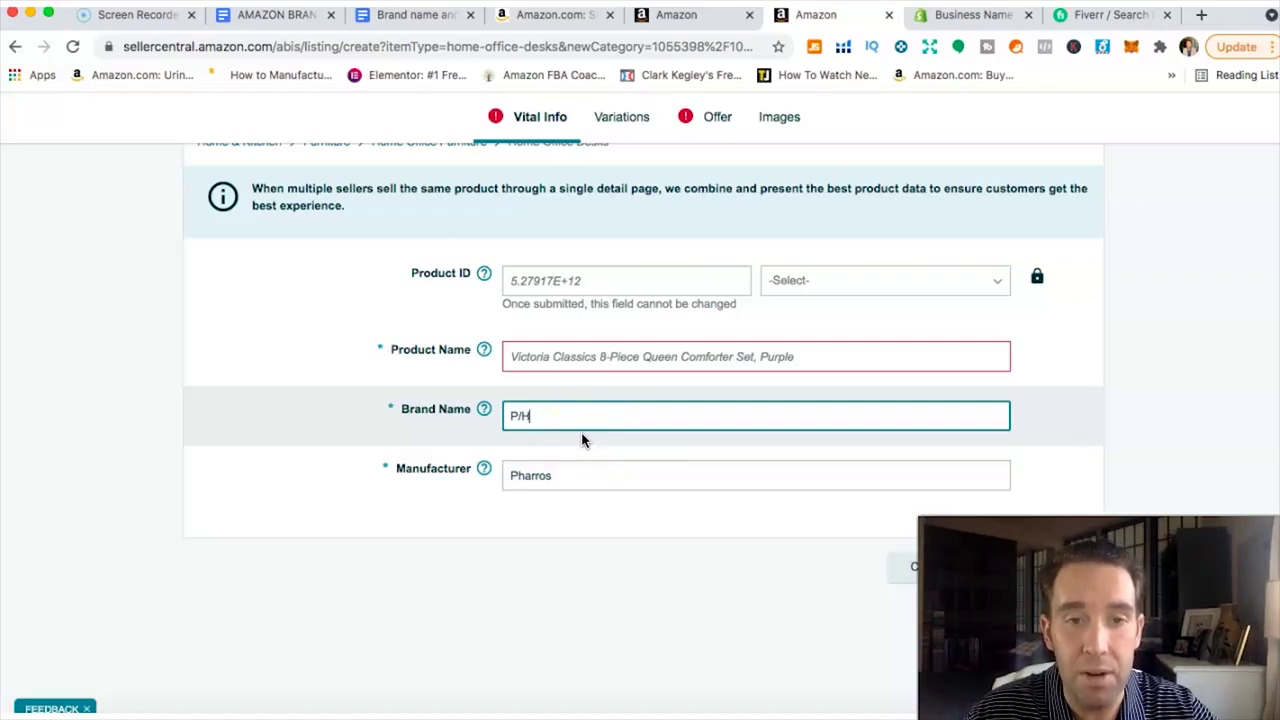
Replace the brand name with the hyphenated abbreviation "P-Rs"
key("BackSpace")
key("BackSpace")
key("BackSpace")
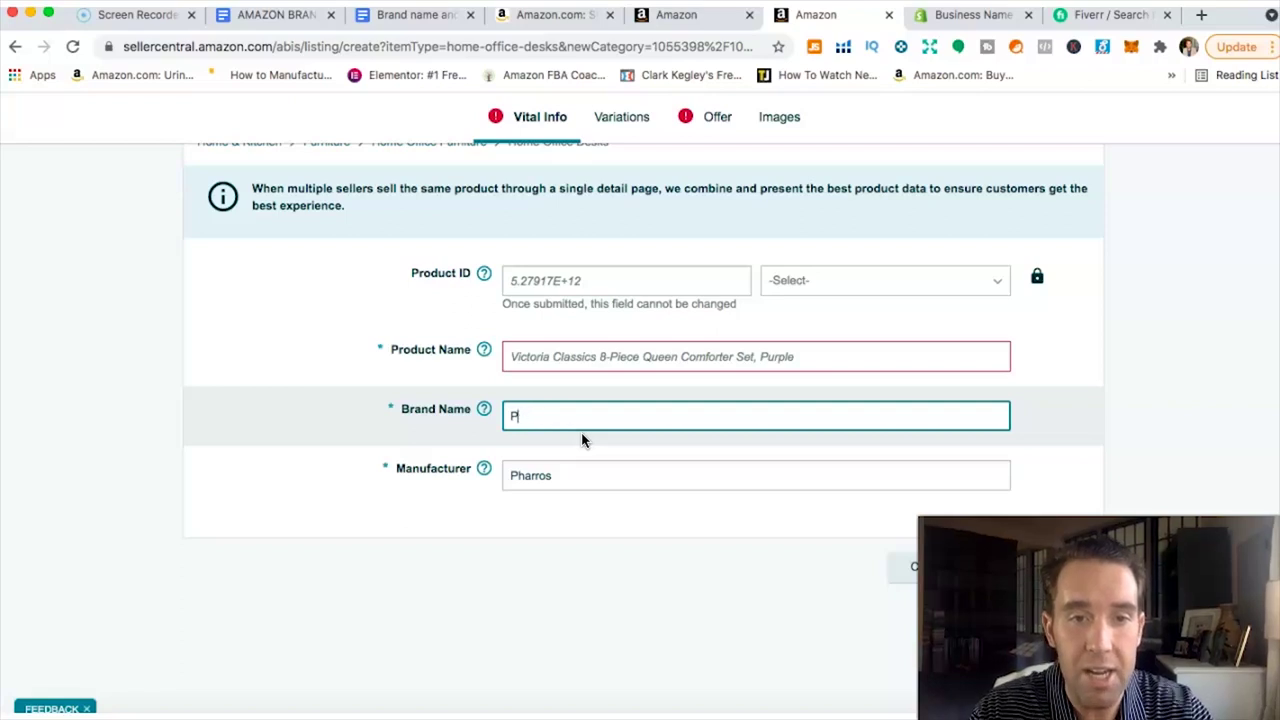
type("Ama")
key("BackSpace")
key("BackSpace")
key("BackSpace")
type("P-Rs")
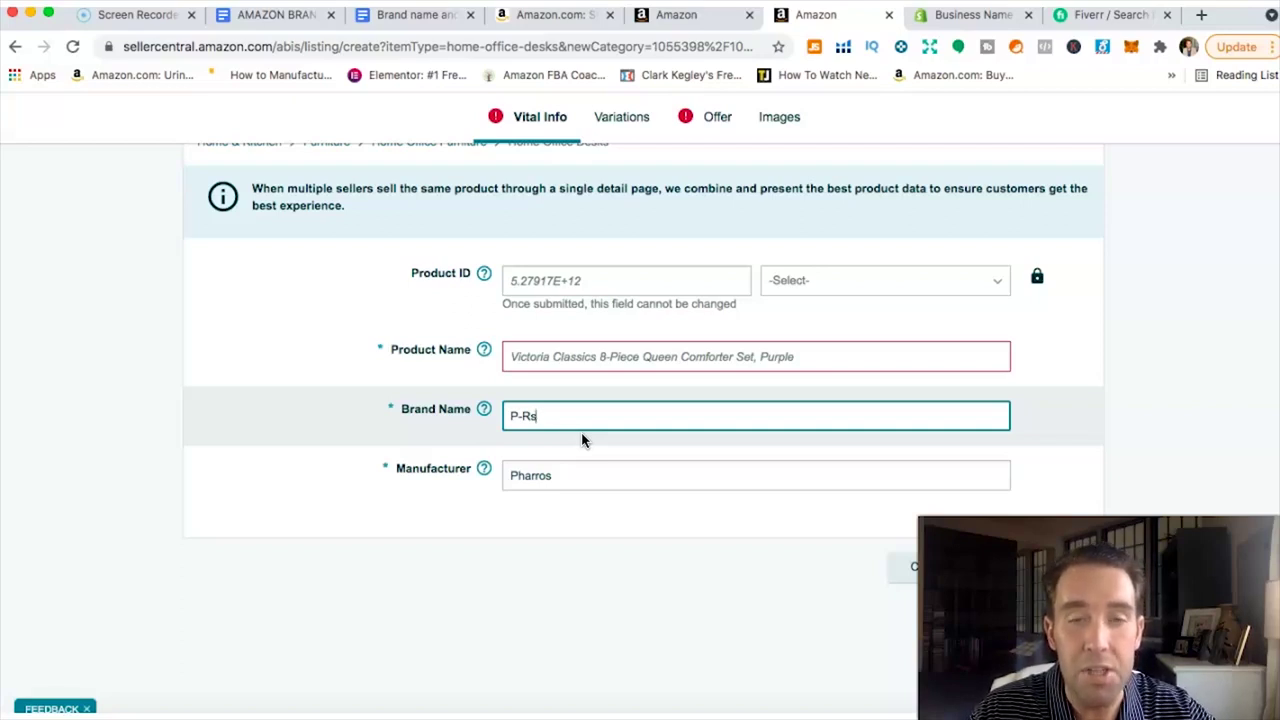
left_click(577, 428)
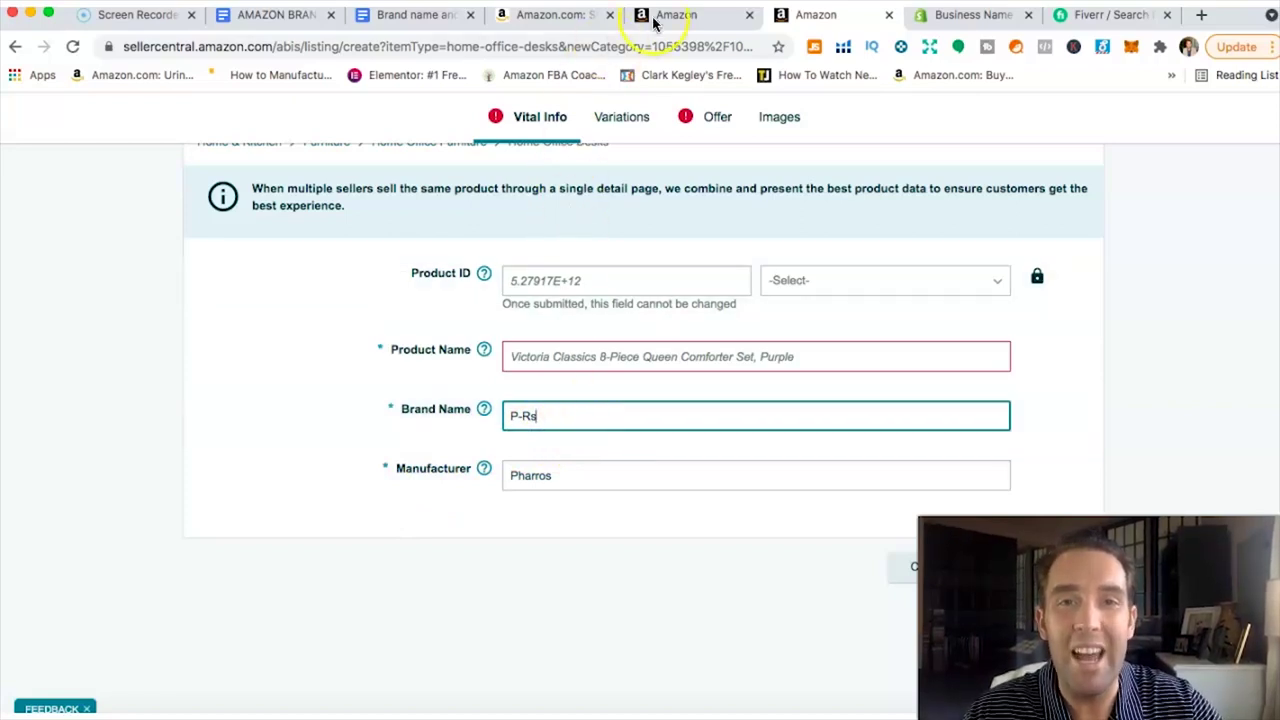
Go to the Seller Central help page and request support for the Selling on Amazon service
left_click(694, 16)
left_click(658, 378)
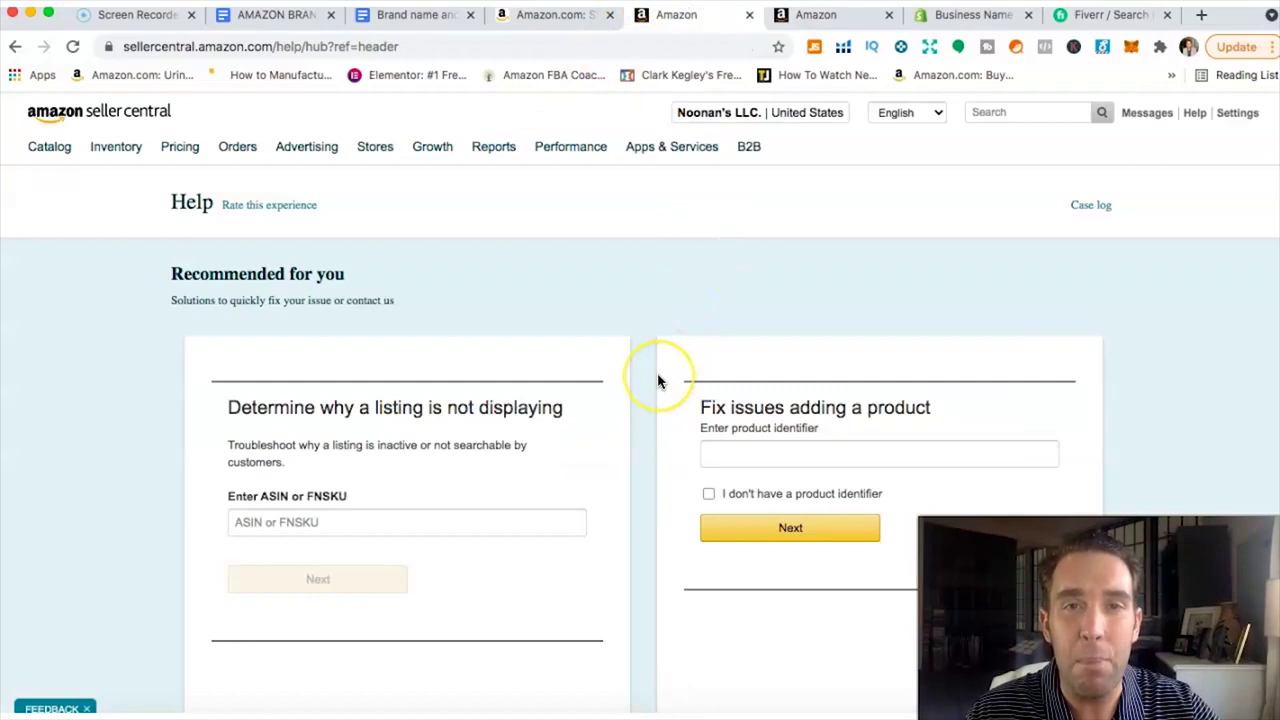
left_click(831, 337)
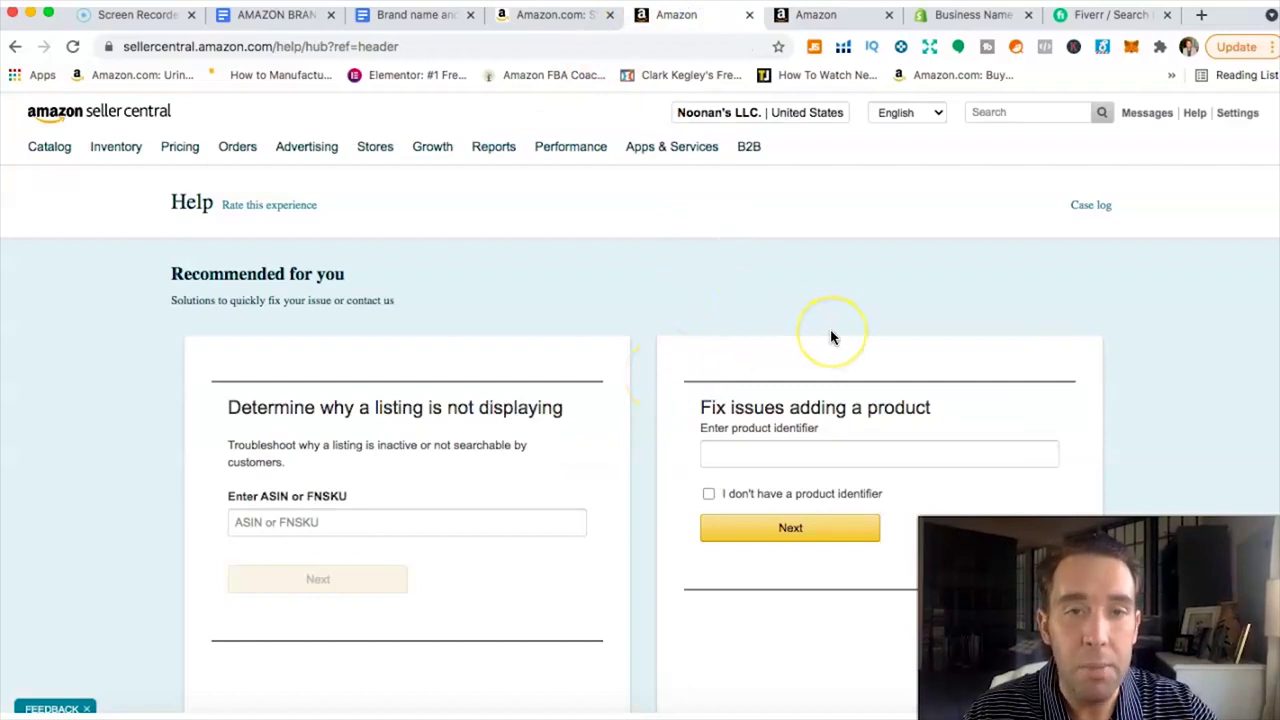
left_click(831, 337)
left_click(1190, 114)
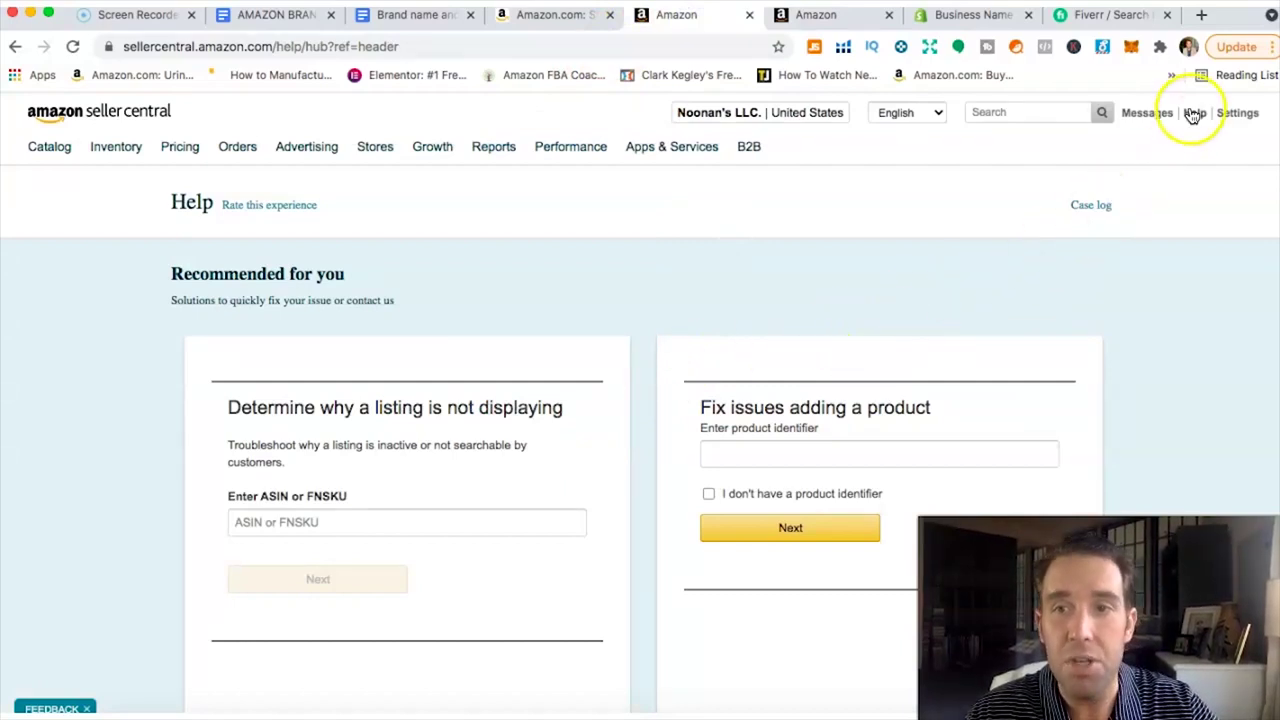
scroll(754, 426, "down", 5)
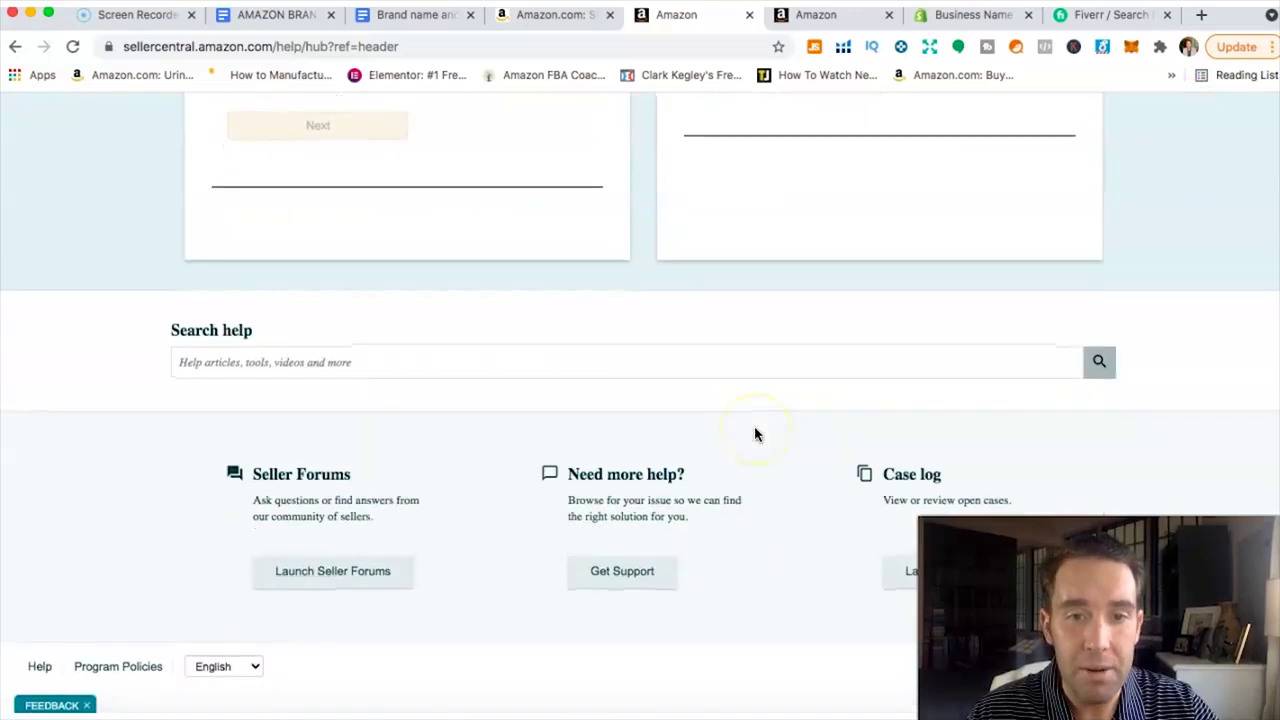
left_click(646, 574)
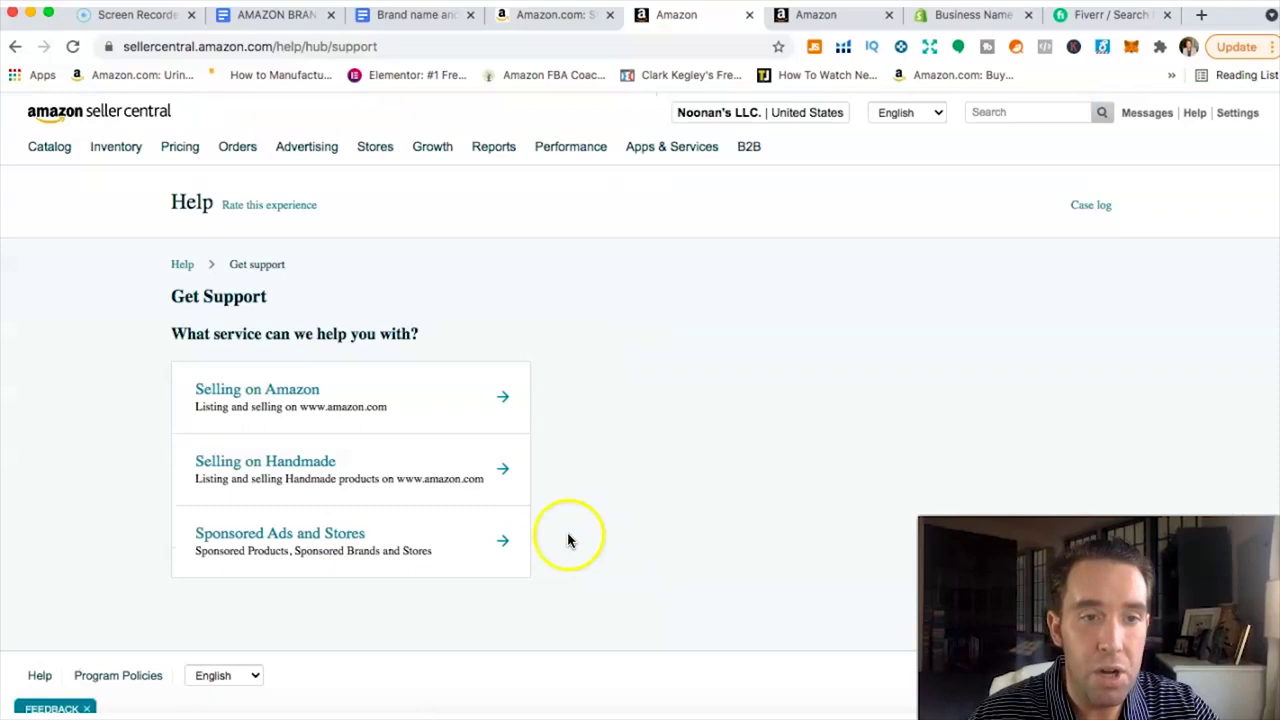
left_click(474, 404)
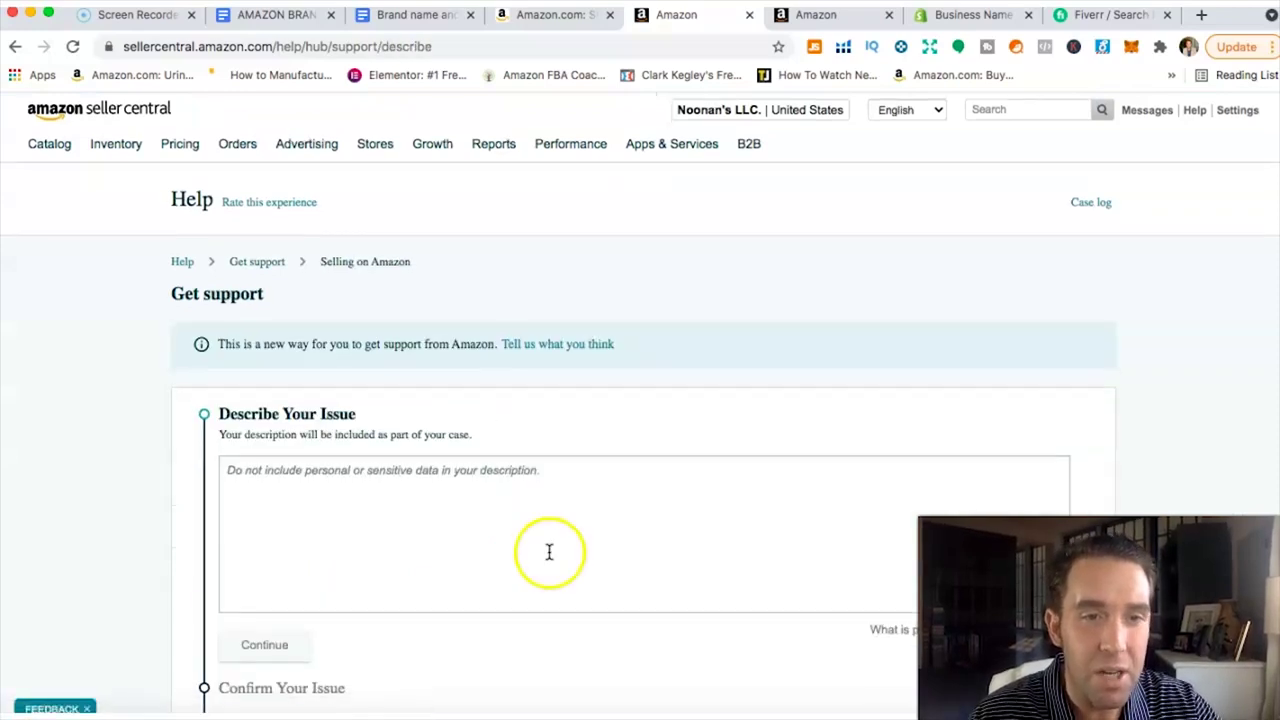
Browse the support issues for Trouble Adding a Product under Products, Listings, or Inventory, and open its contact form
scroll(549, 552, "down", 3)
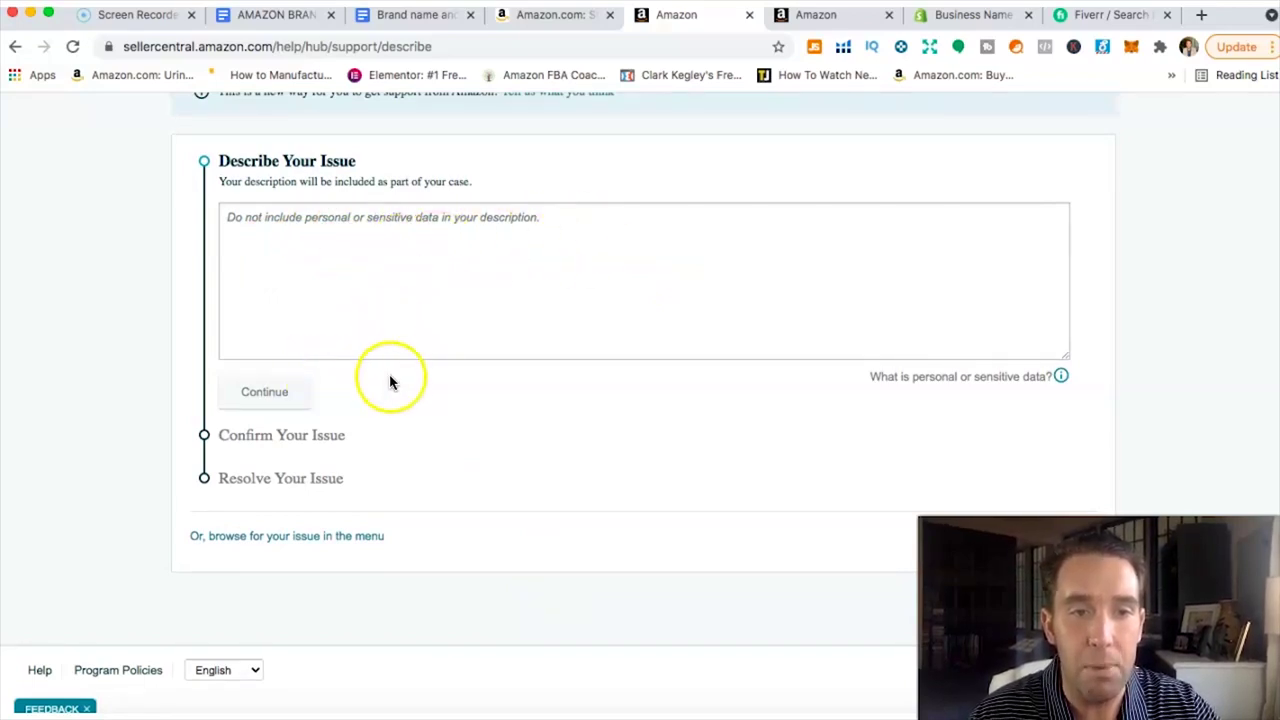
left_click(314, 540)
scroll(314, 543, "down", 2)
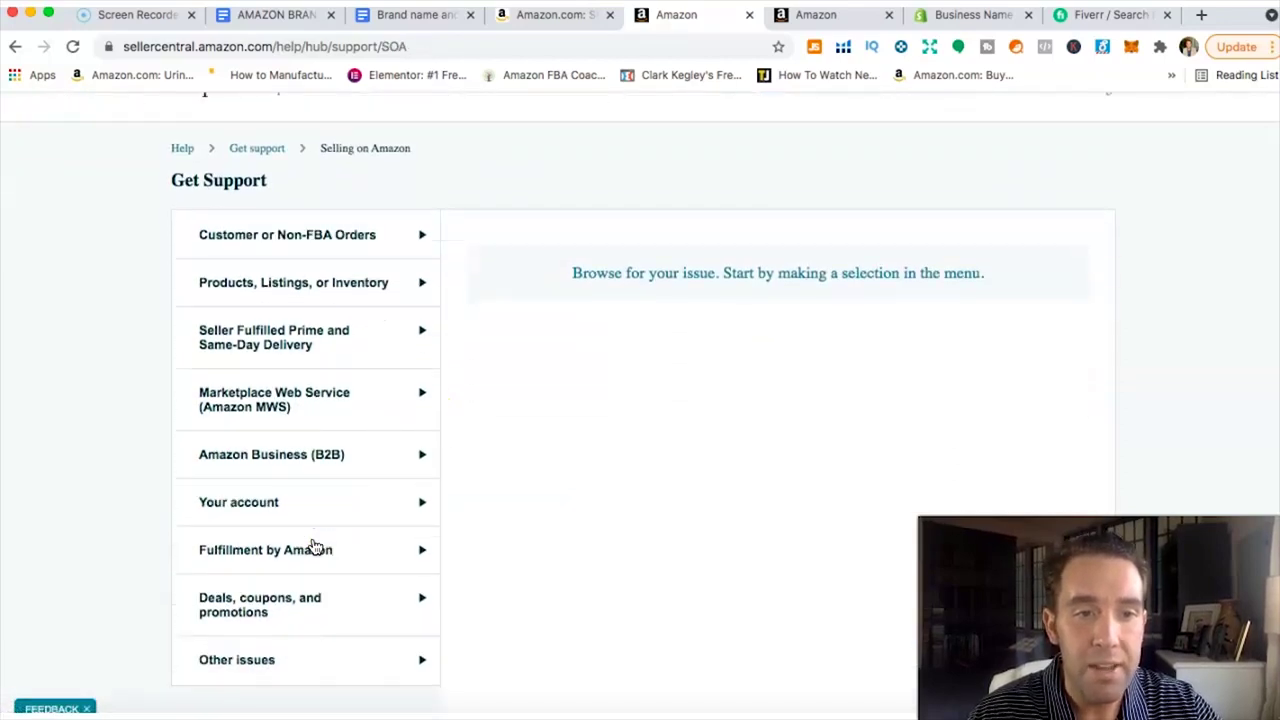
left_click(364, 270)
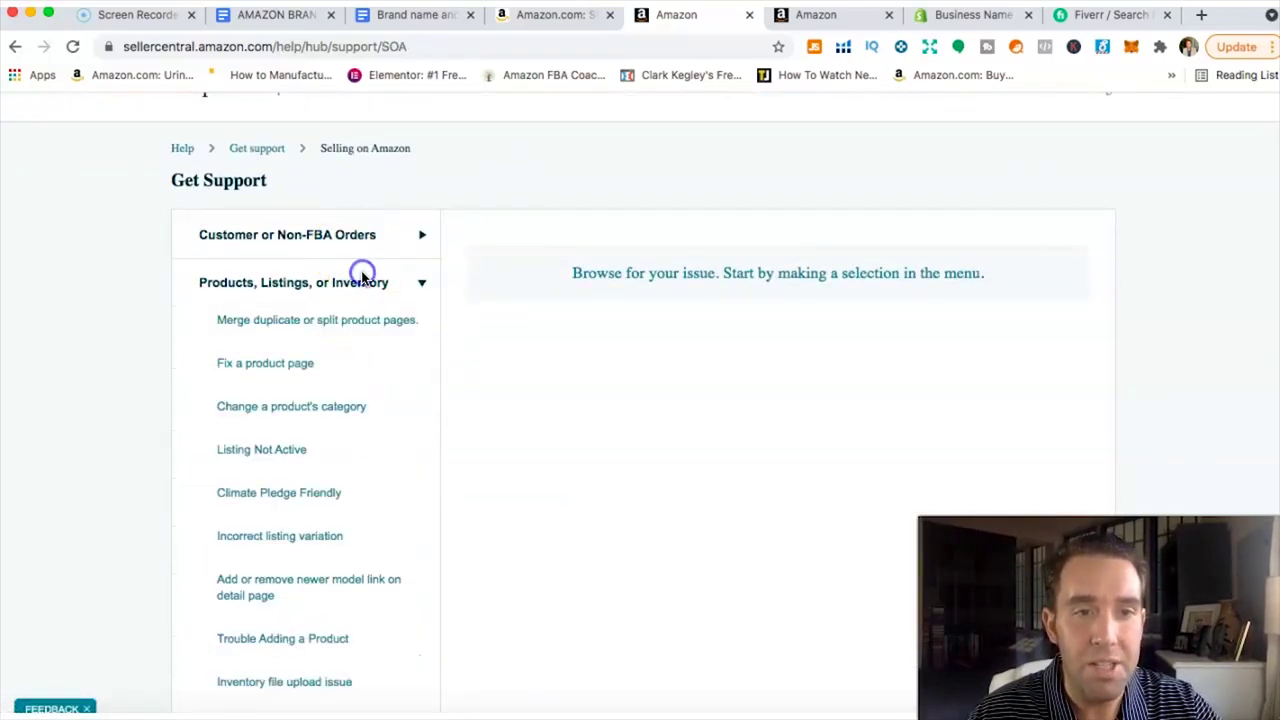
scroll(330, 505, "down", 4)
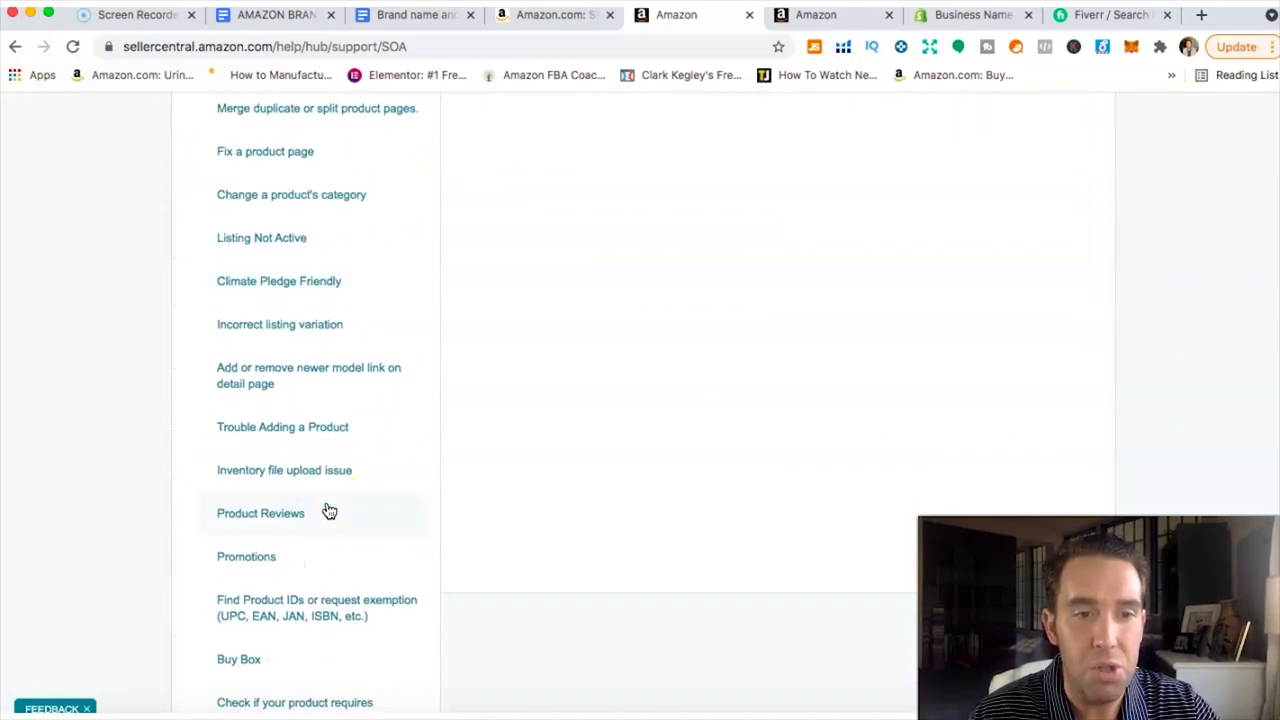
left_click(310, 430)
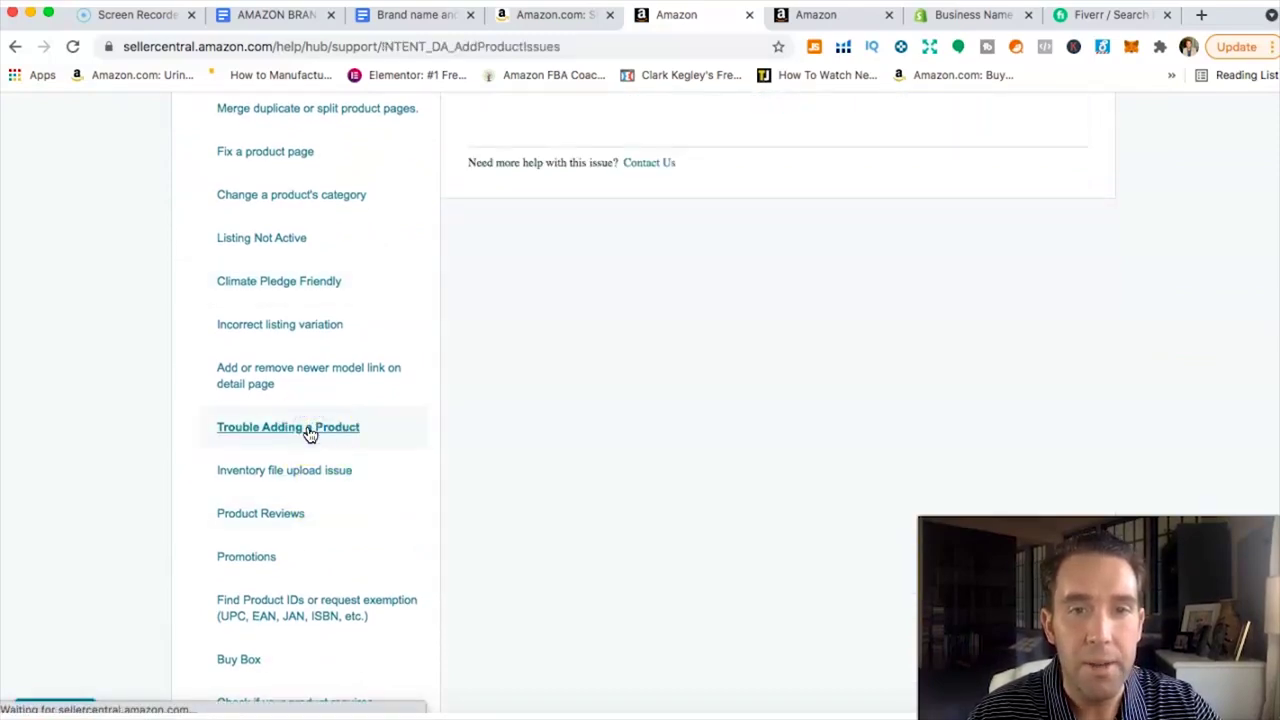
left_click(646, 246)
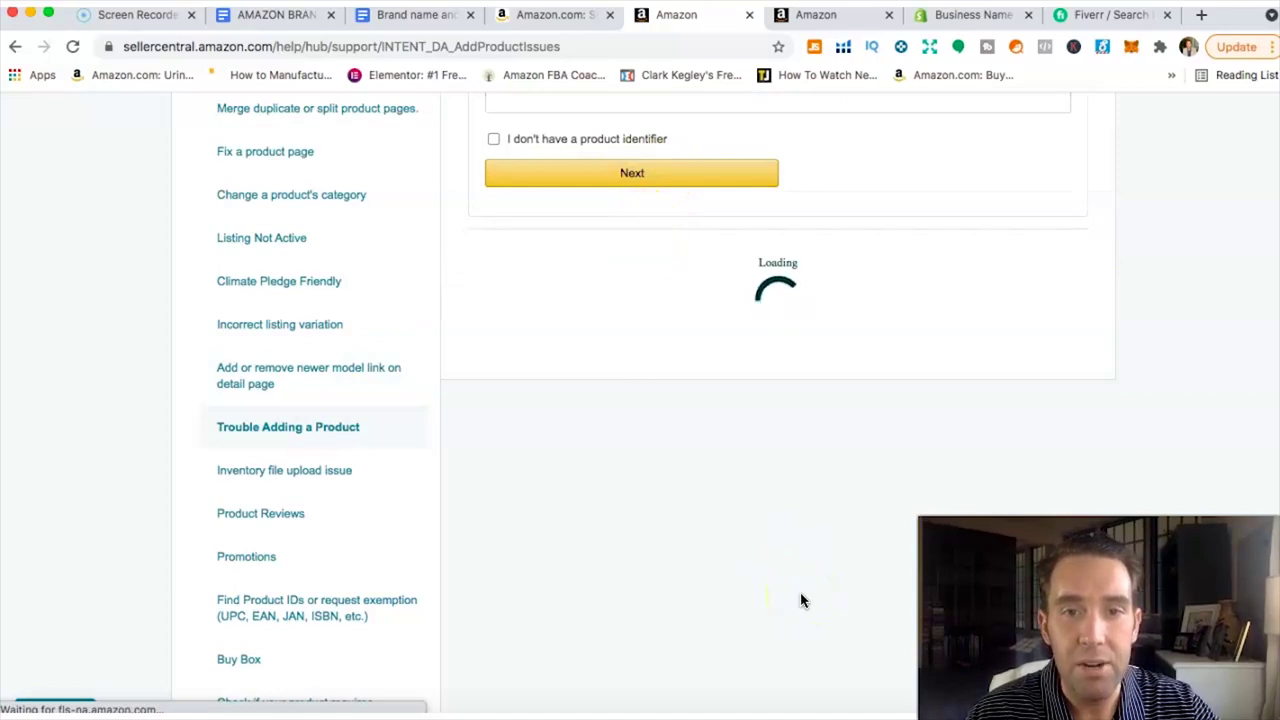
Replace the contact reason with "Error Code 5665 Amazon Brand Apprval and Exemption"
scroll(800, 600, "down", 1)
scroll(800, 600, "down", 2)
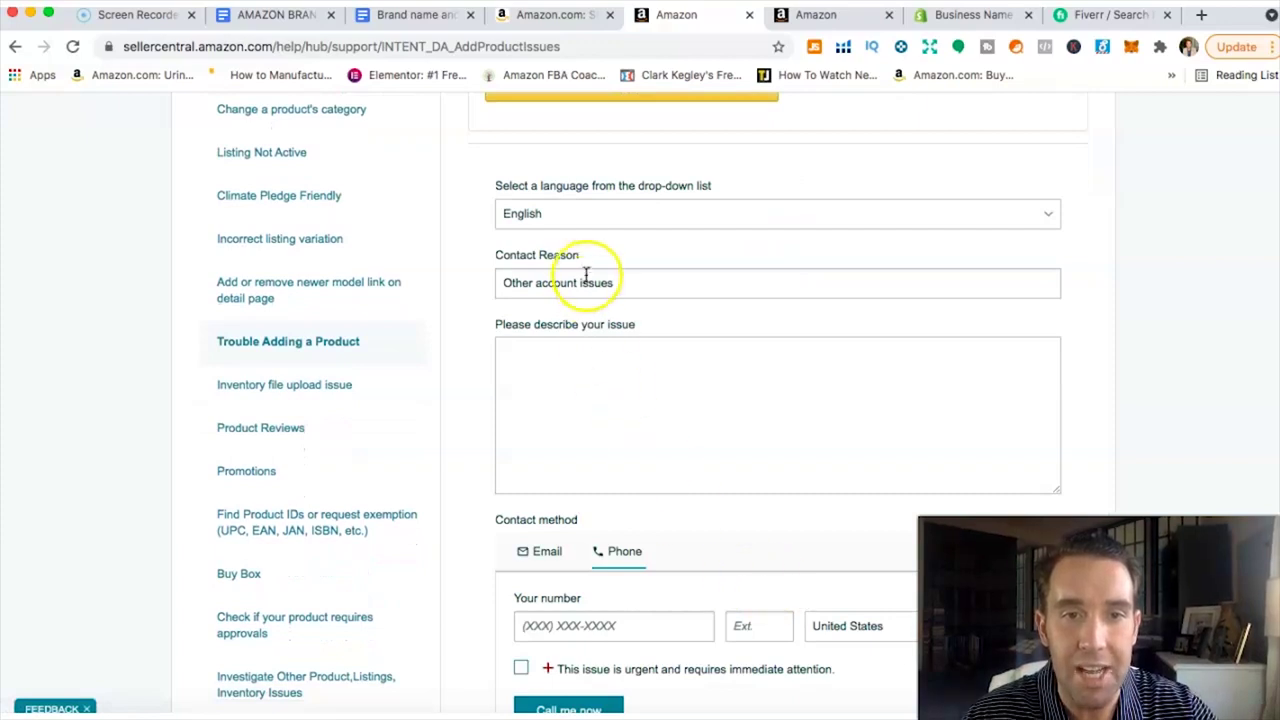
left_click_drag(620, 283, 463, 286)
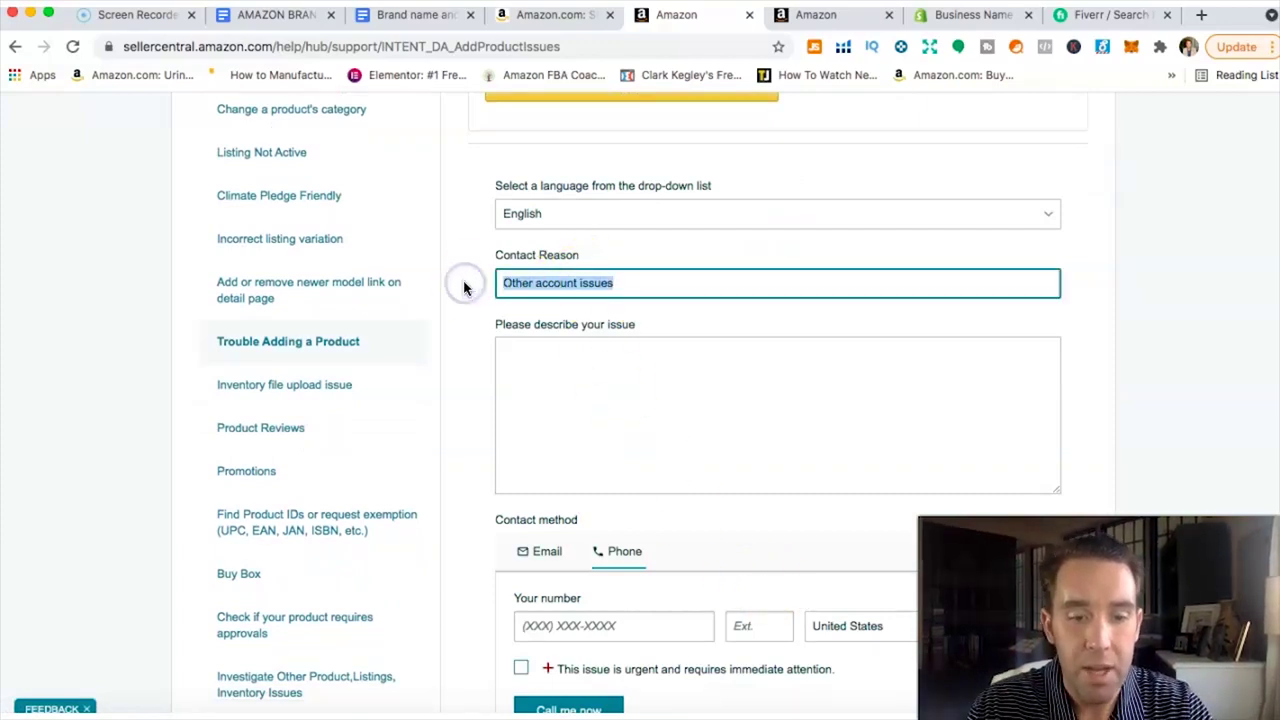
type("Error Code 5665 Amazon Brand Apprval and Exemption")
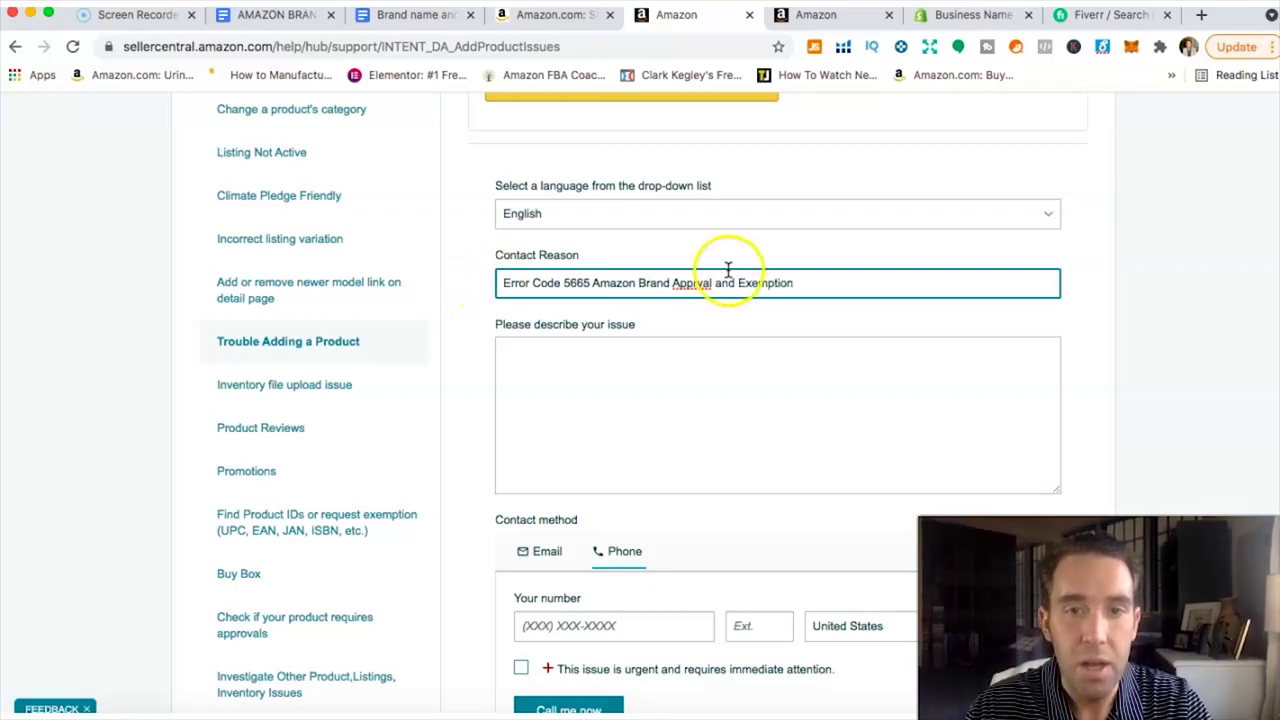
Correct the misspelled word in the contact reason to "Approval" and move on to the issue description
left_click(697, 283)
type("o")
left_click(617, 357)
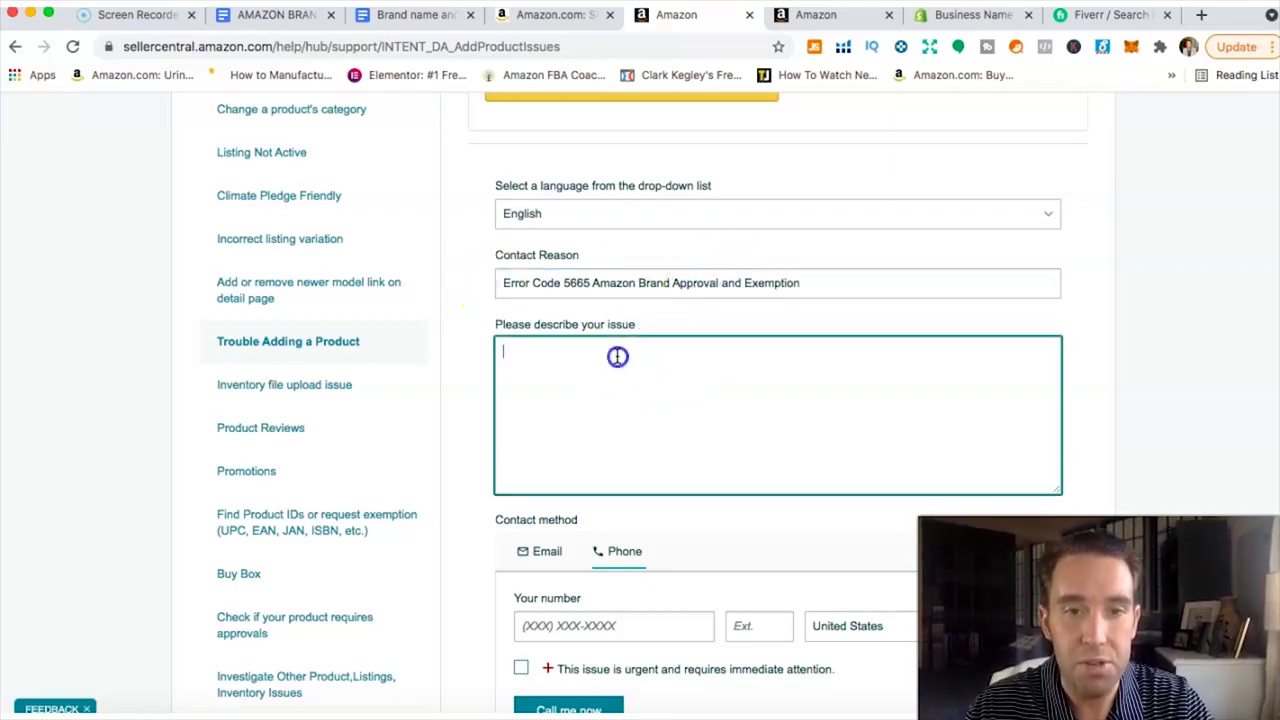
Switch from the Fiverr page to Google Docs and open its home page listing all documents
left_click(1108, 15)
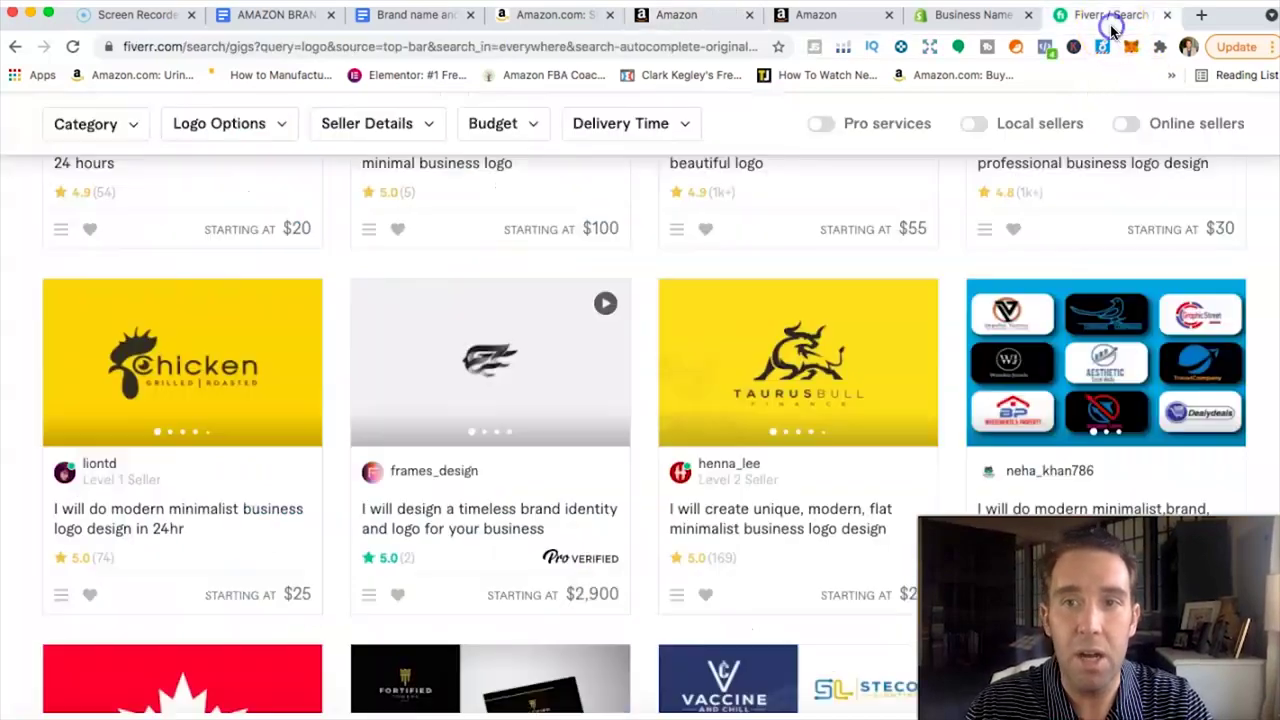
left_click(455, 47)
type("fdoc")
key("BackSpace")
key("BackSpace")
key("BackSpace")
key("BackSpace")
type("docs")
key("Return")
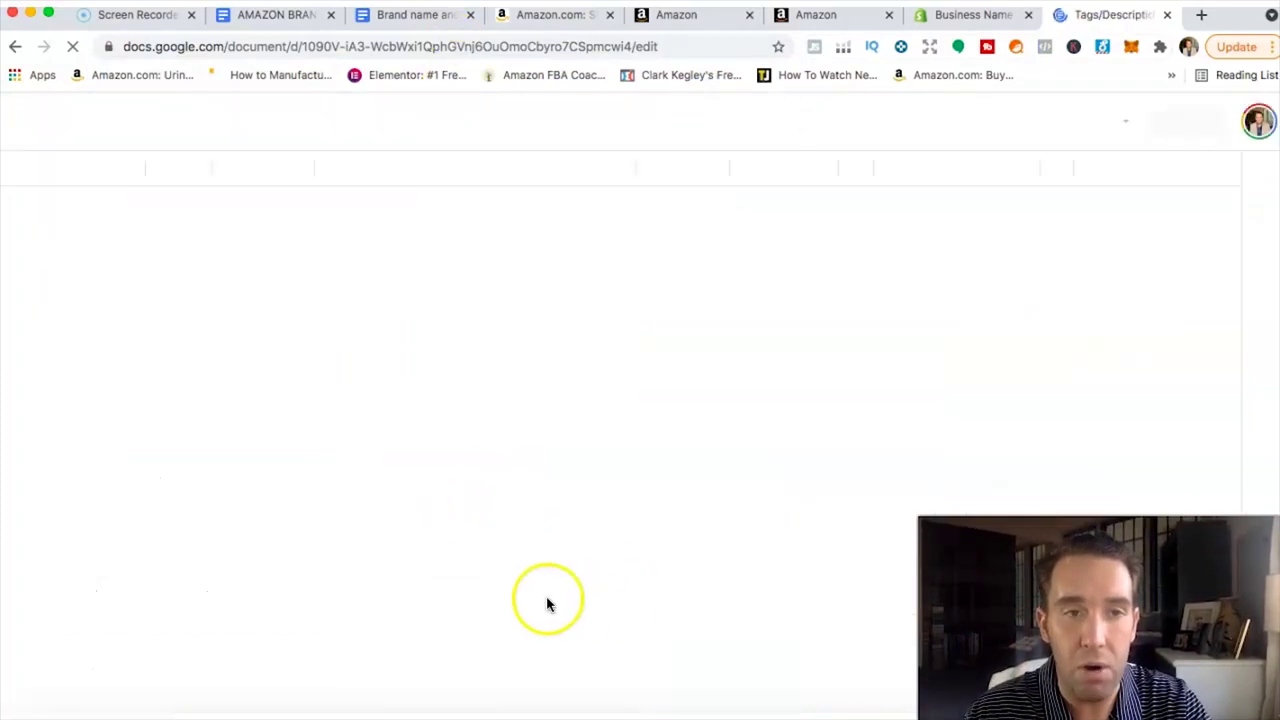
left_click(33, 128)
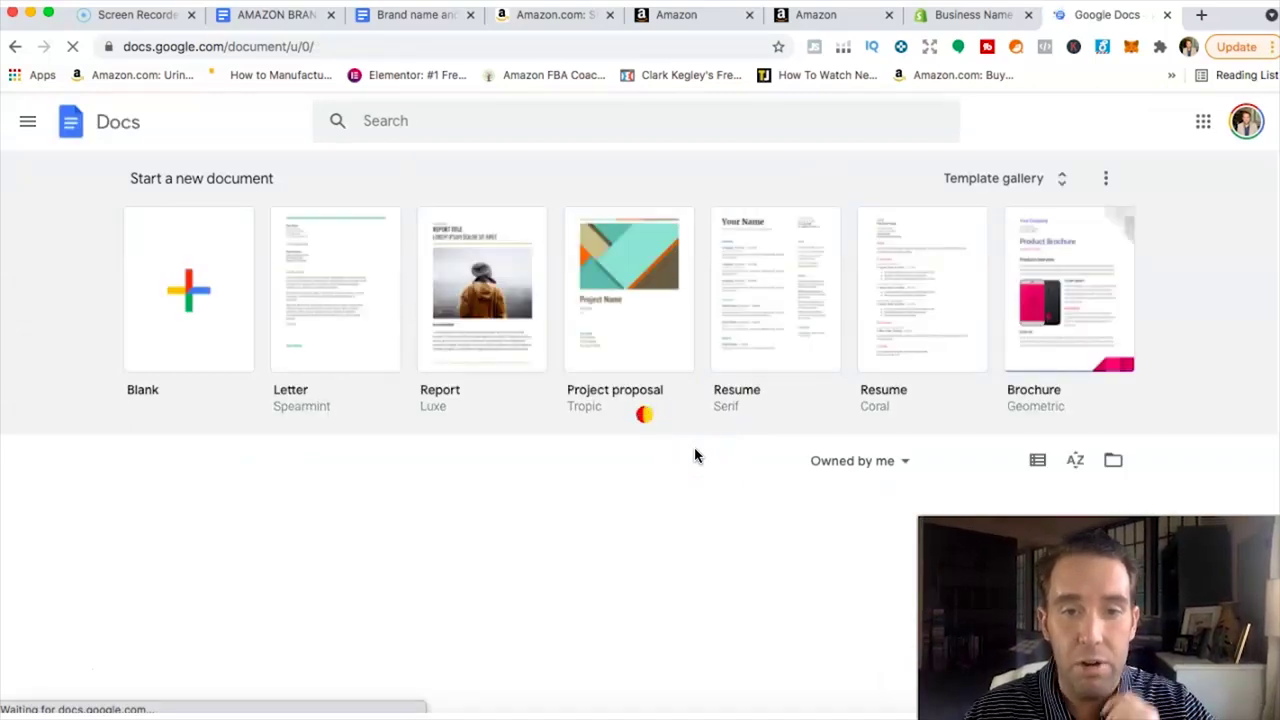
Find and open the document "AMAZON IS RESTRICTING NEW LISTING CREATIONS"
scroll(695, 455, "down", 10)
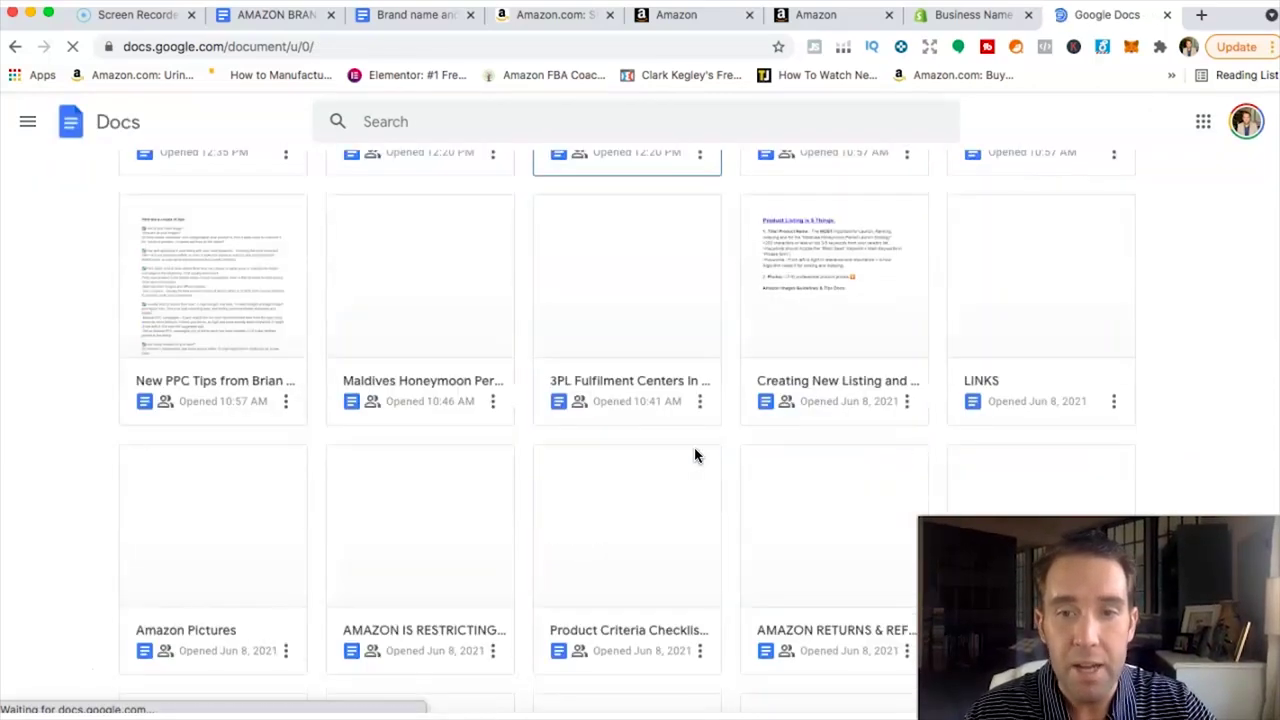
scroll(693, 440, "down", 5)
left_click(449, 392)
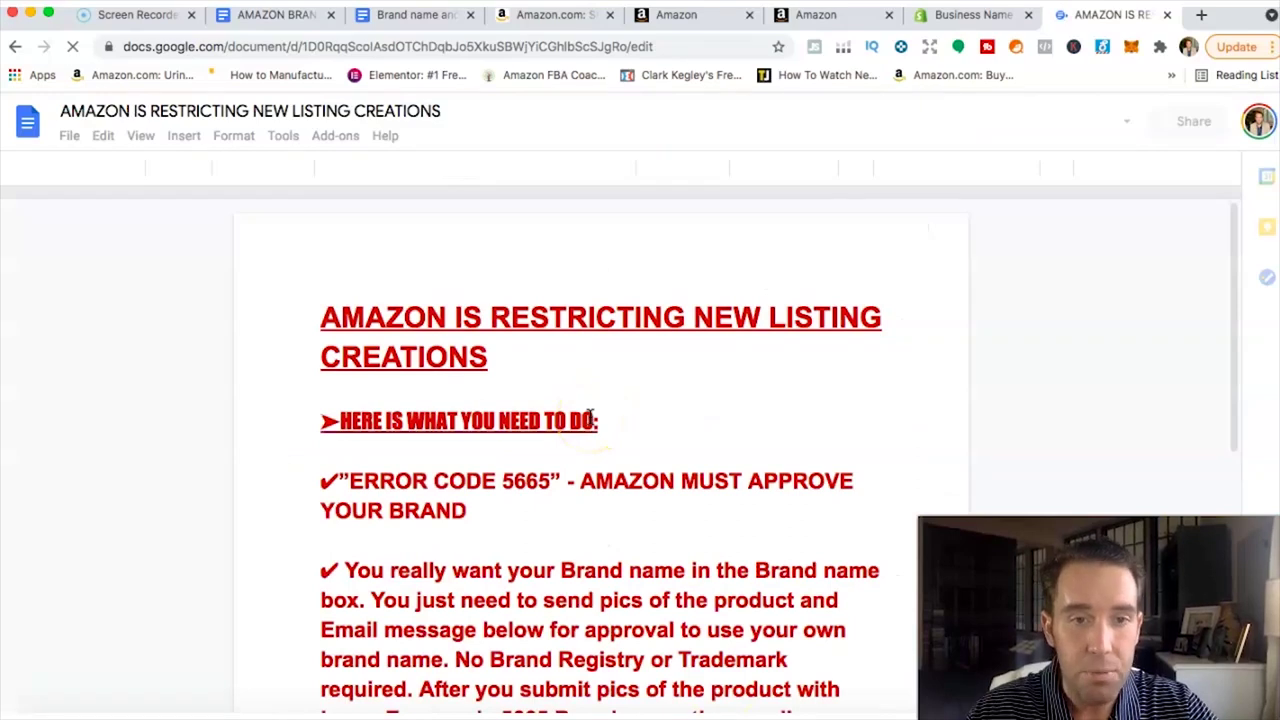
Locate the message/email template to Seller Support in the document and select its full text
scroll(590, 418, "down", 10)
scroll(590, 418, "down", 8)
scroll(457, 400, "up", 2)
left_click_drag(328, 283, 520, 574)
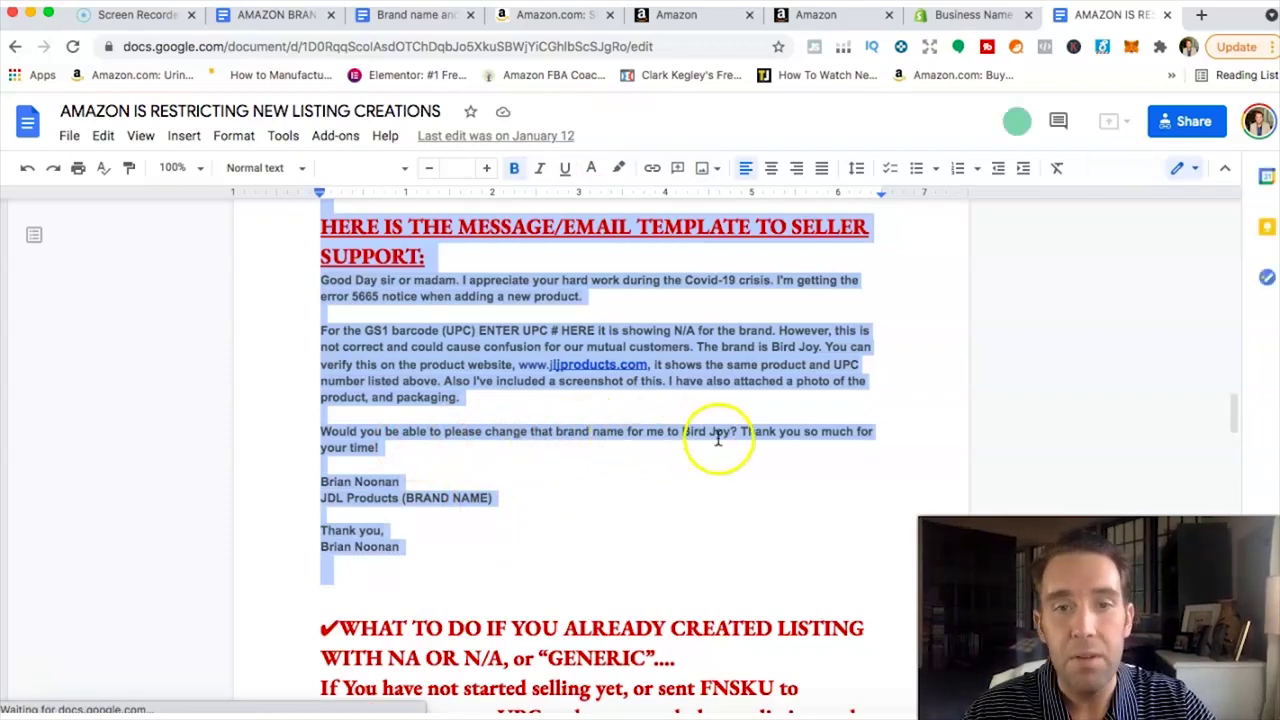
Return to the Seller Central support form and enter "Brand Approval" as the issue description
left_click(815, 22)
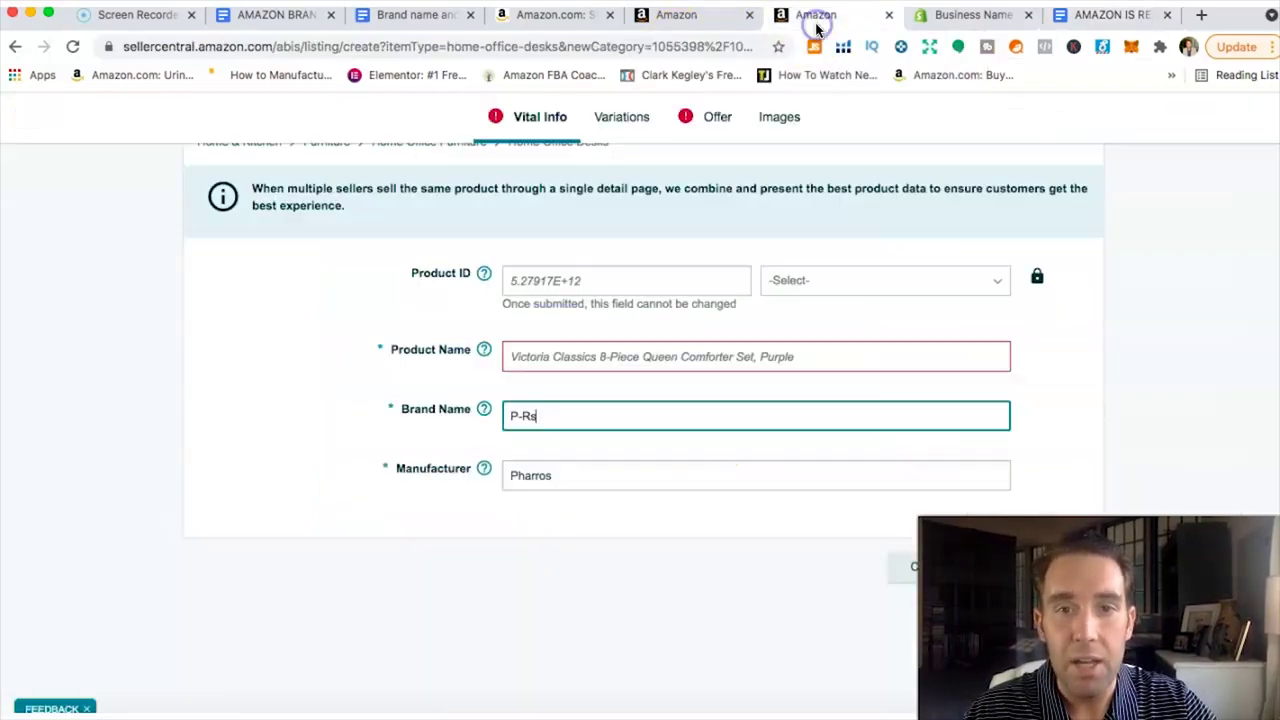
left_click(685, 22)
left_click(756, 371)
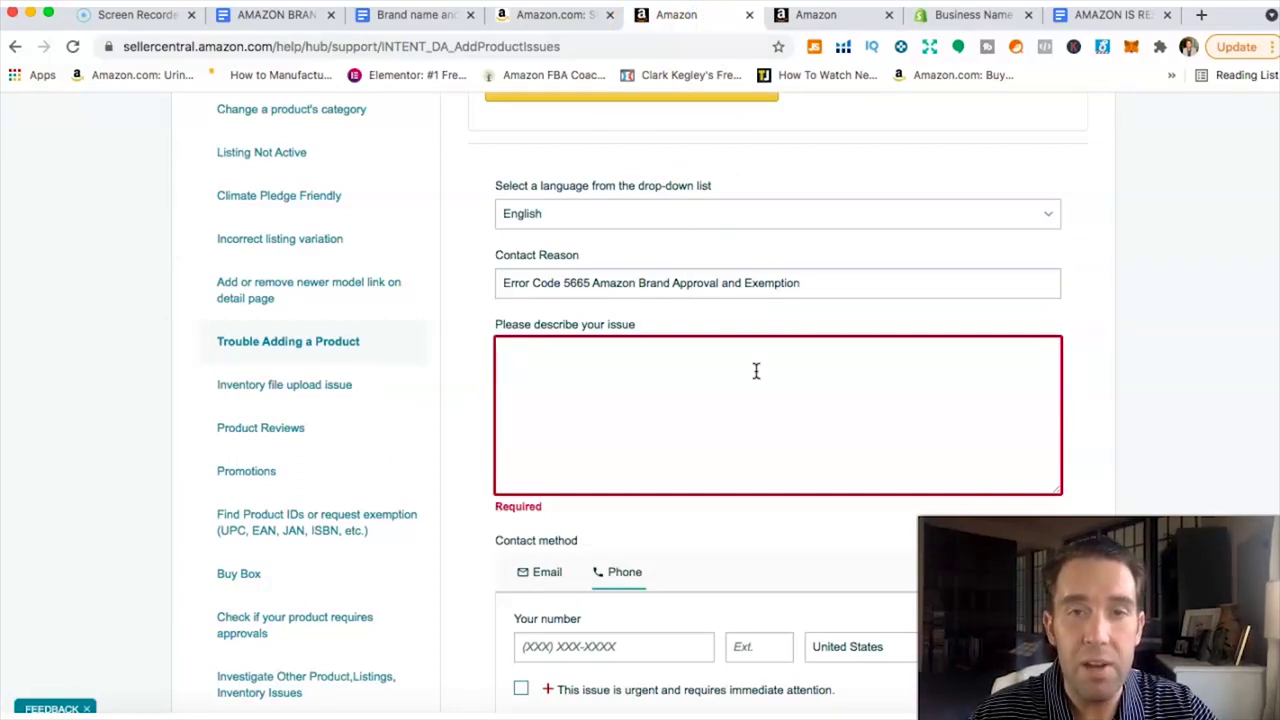
type("Br")
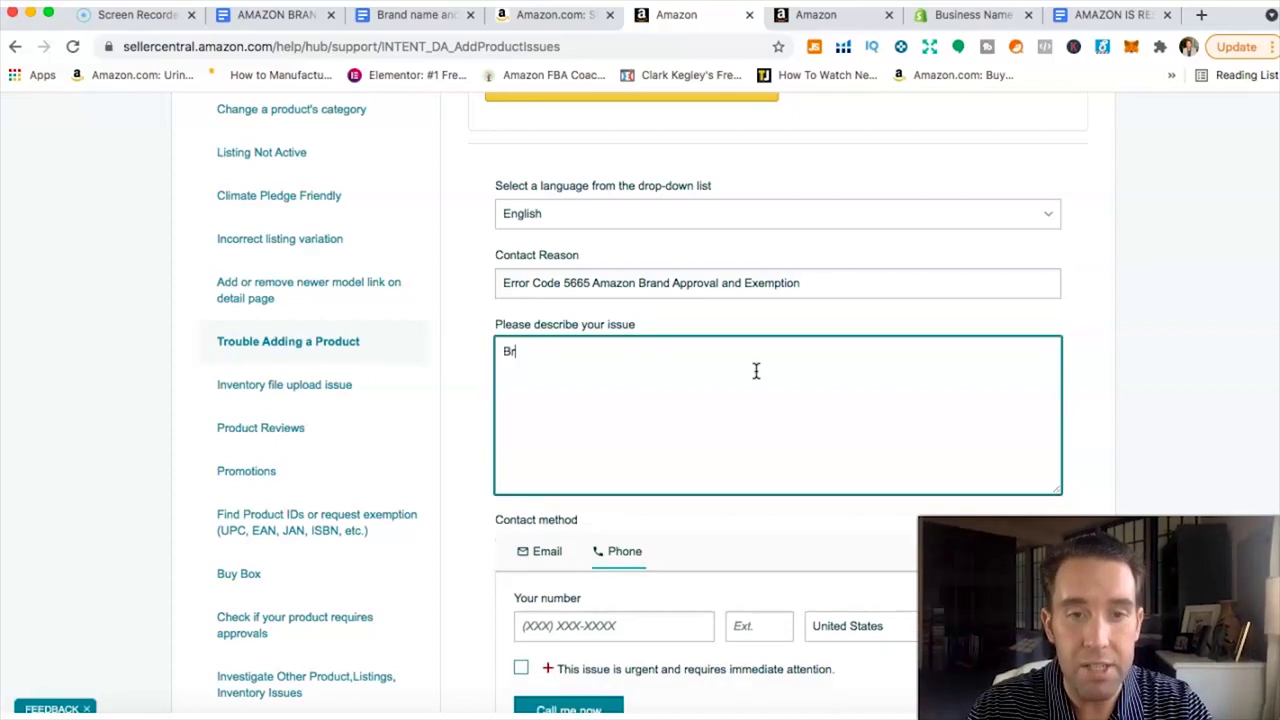
type("and Approval")
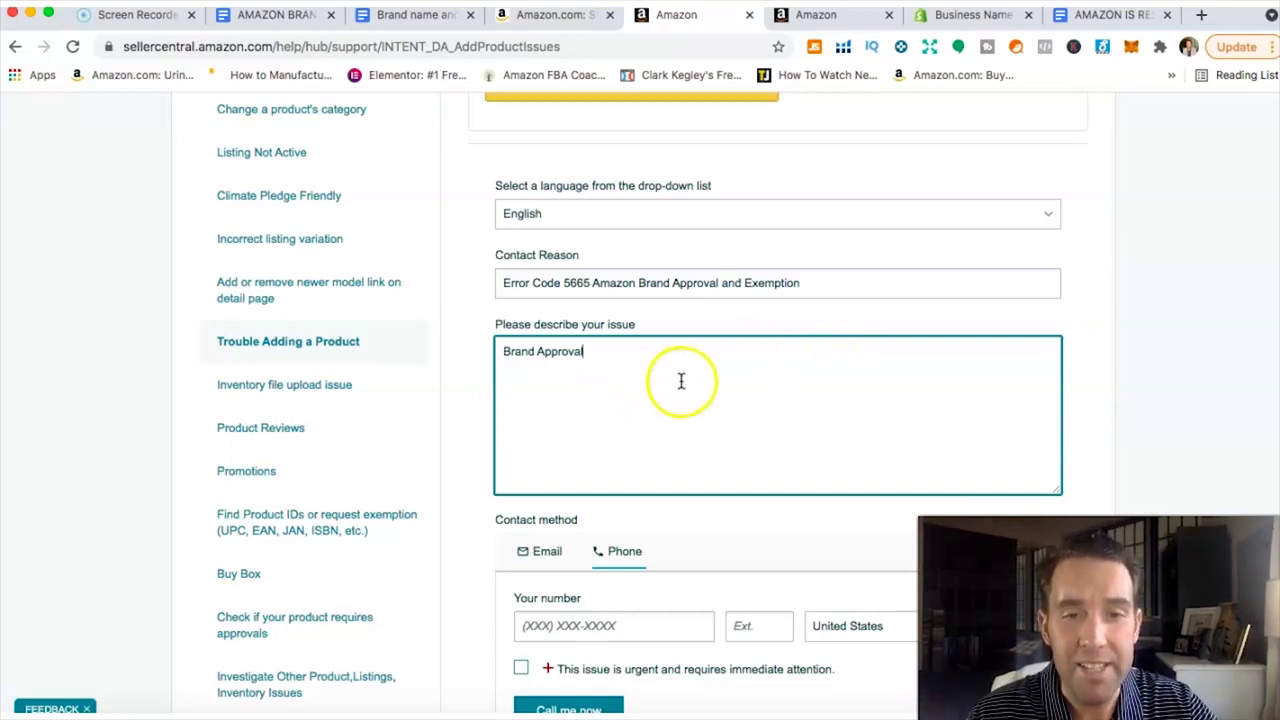
Choose Email as the contact method for the support case
scroll(675, 380, "down", 1)
left_click_drag(491, 271, 643, 274)
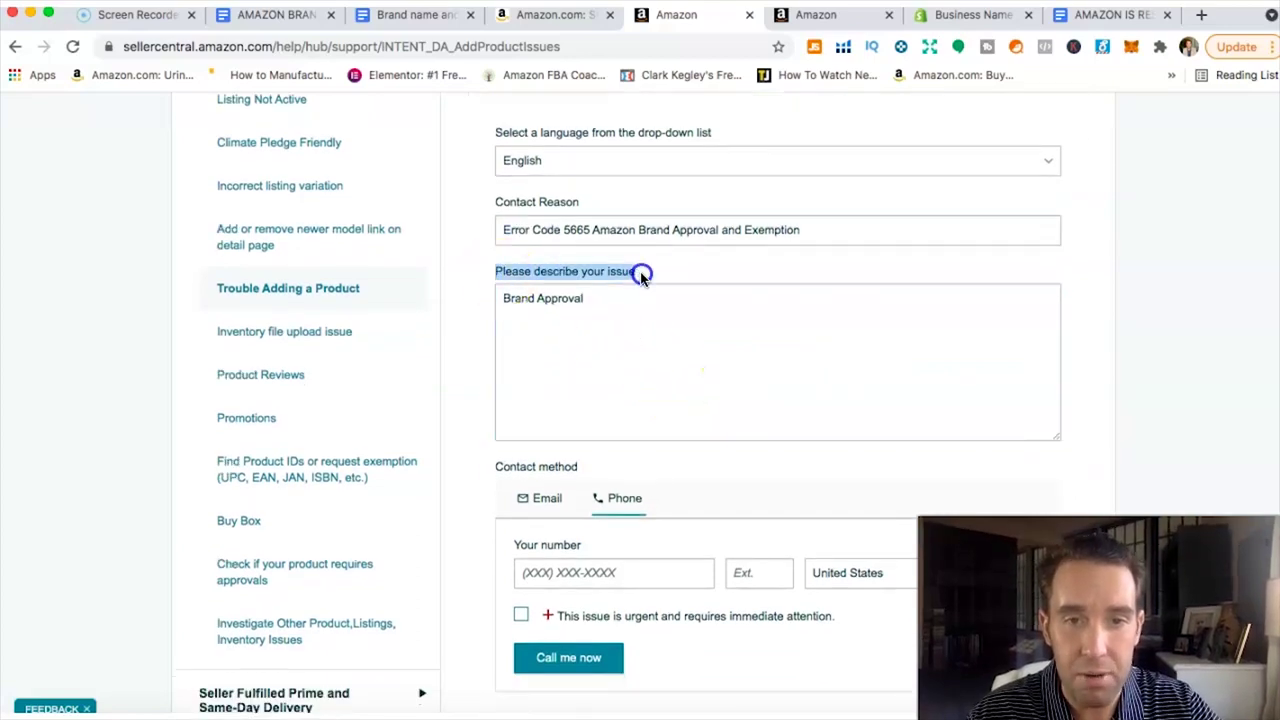
scroll(672, 356, "down", 3)
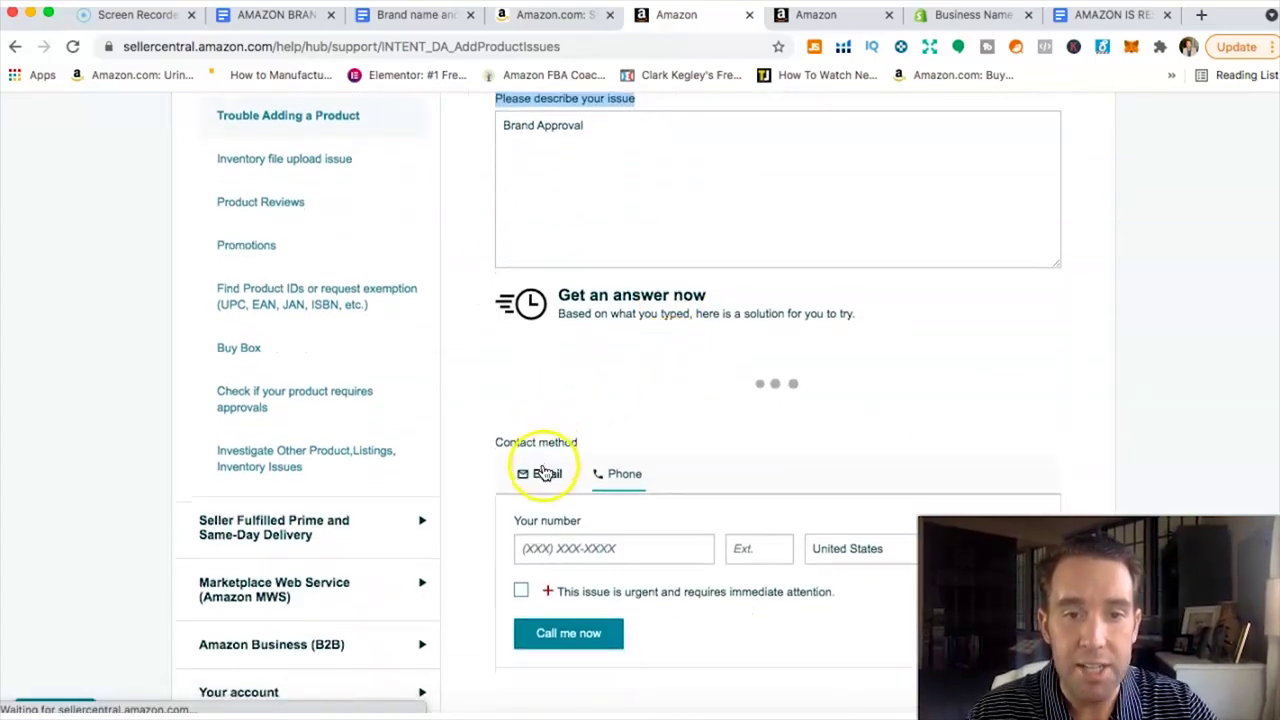
left_click(543, 476)
scroll(545, 472, "down", 1)
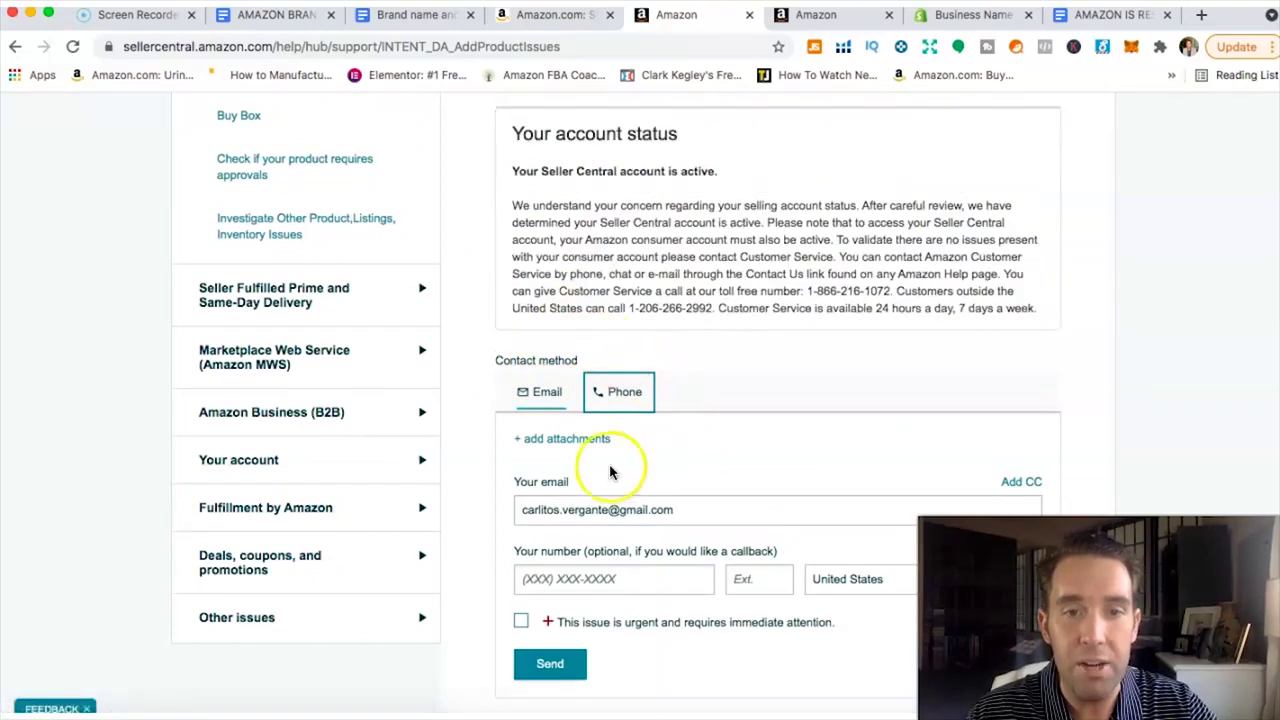
left_click(543, 440)
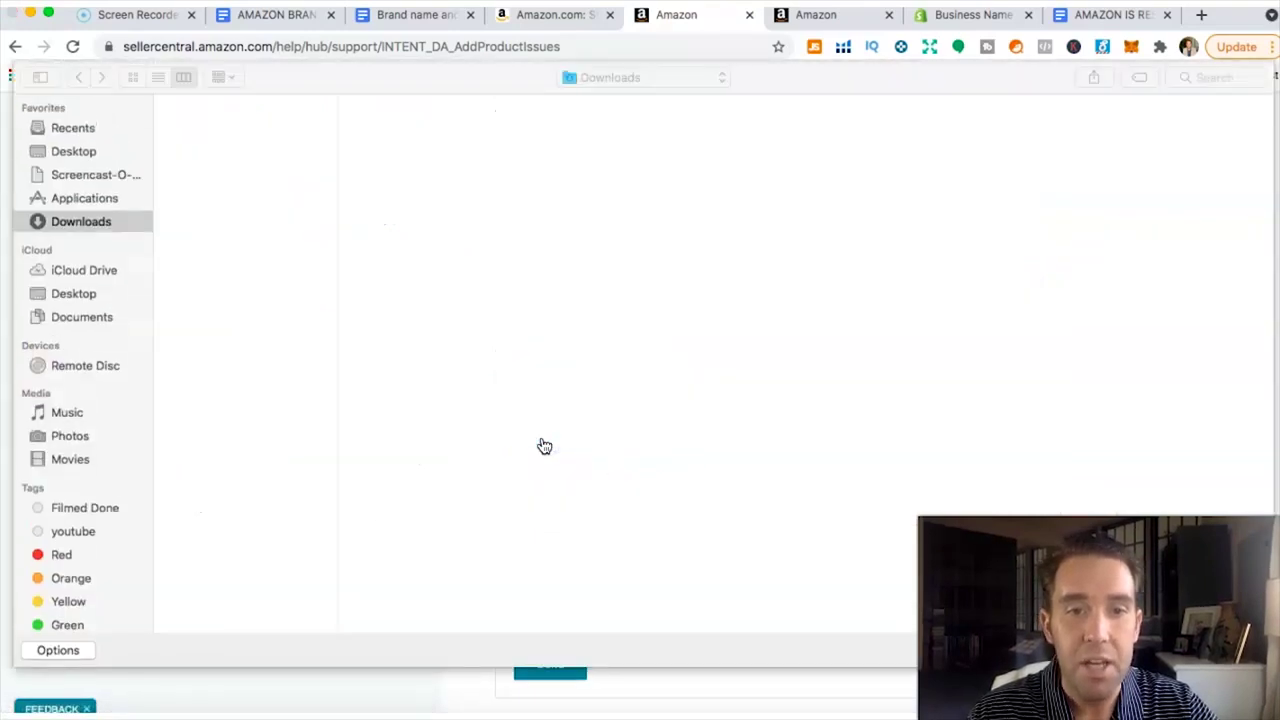
left_click(222, 232)
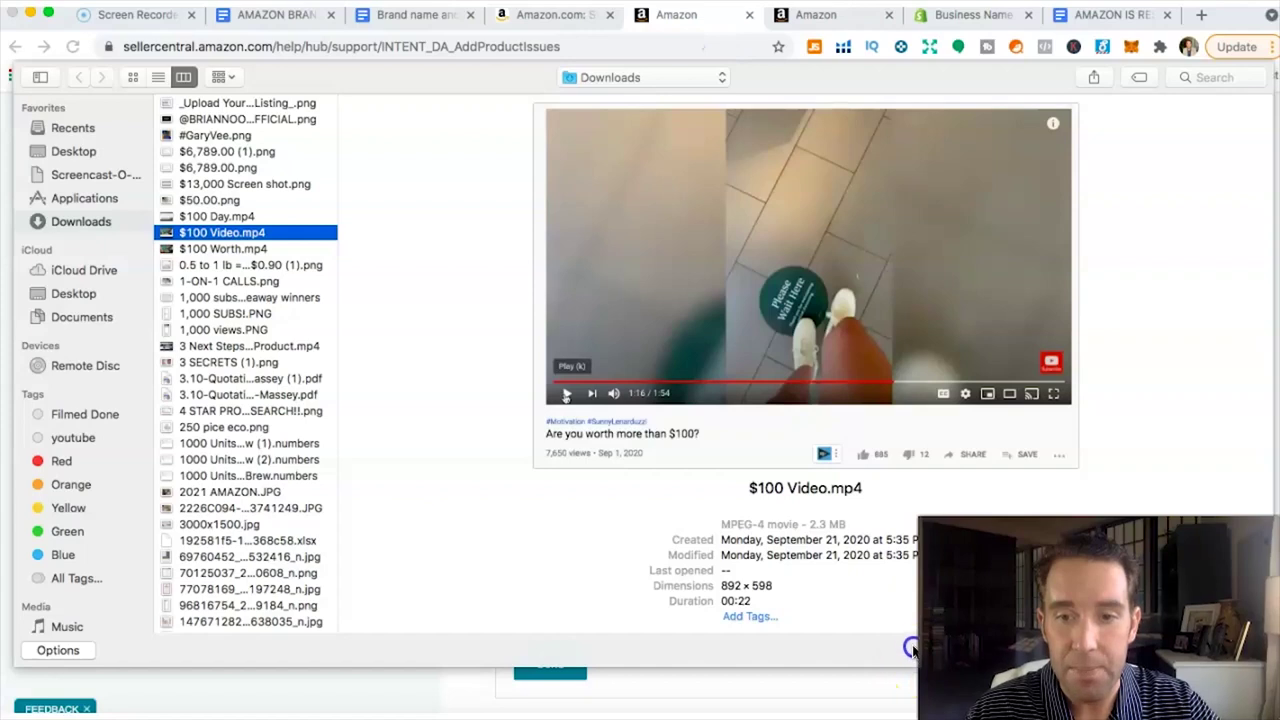
left_click(1212, 648)
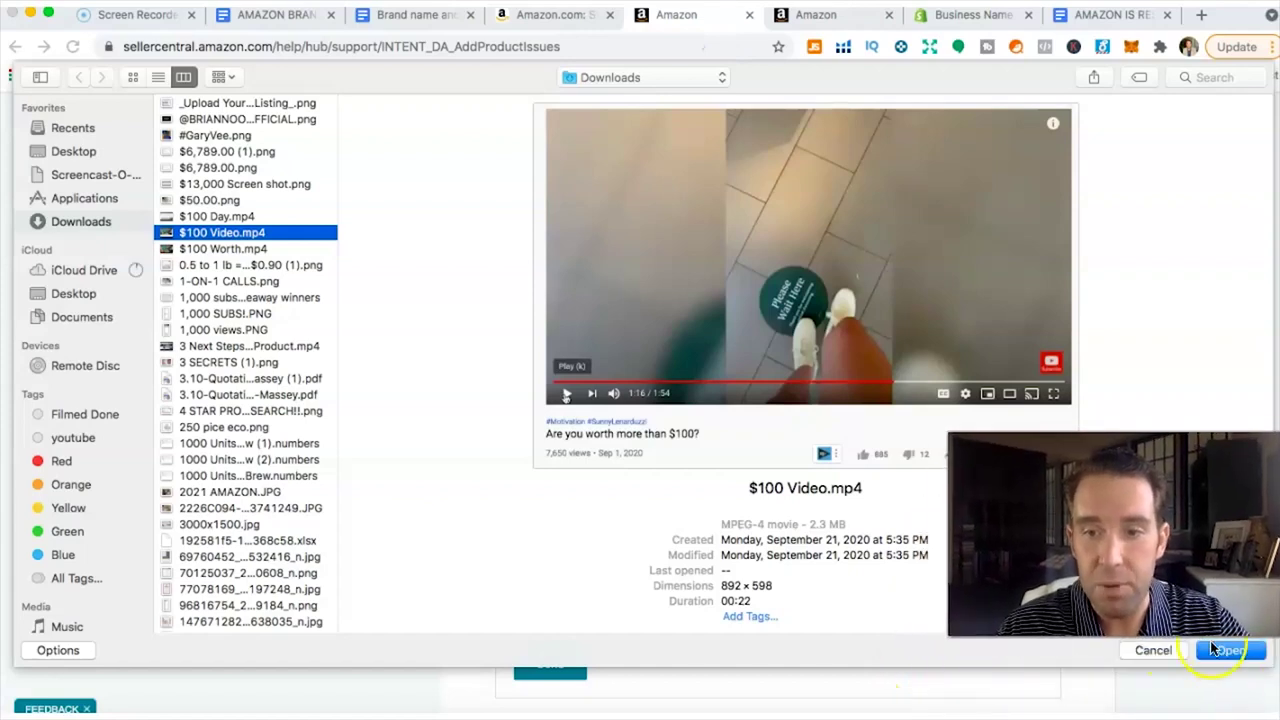
left_click(1157, 651)
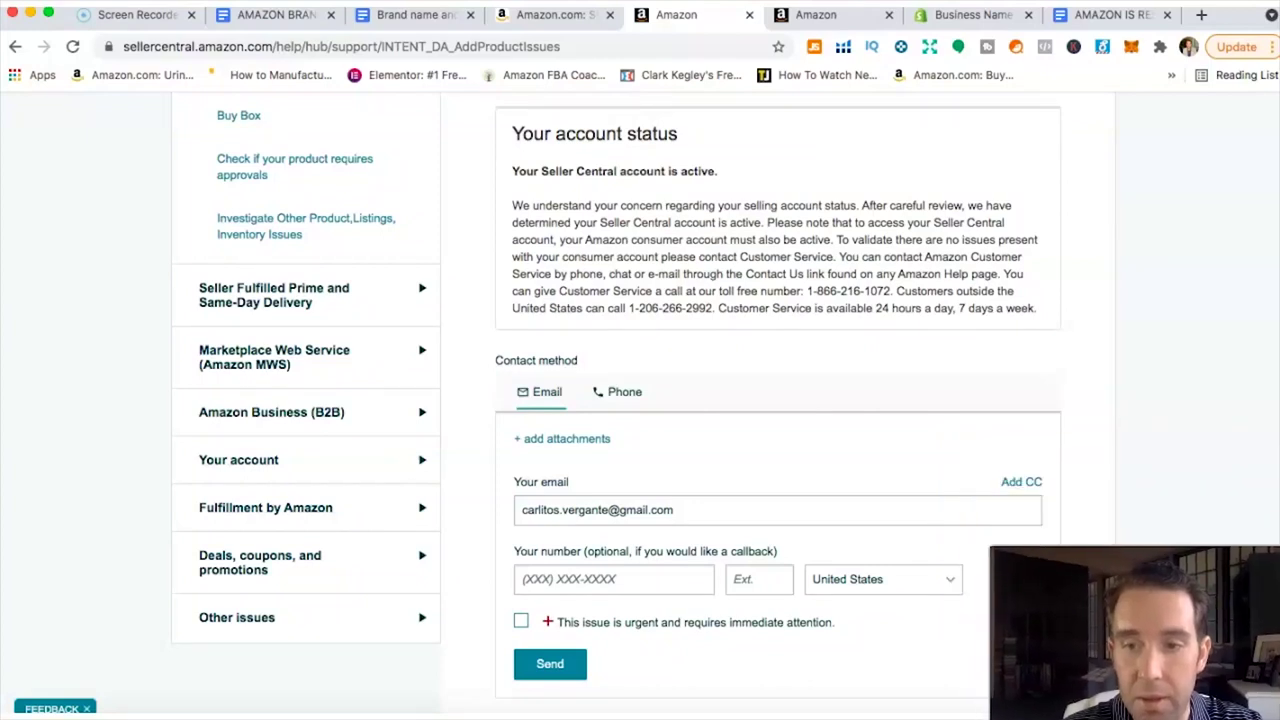
scroll(816, 504, "down", 3)
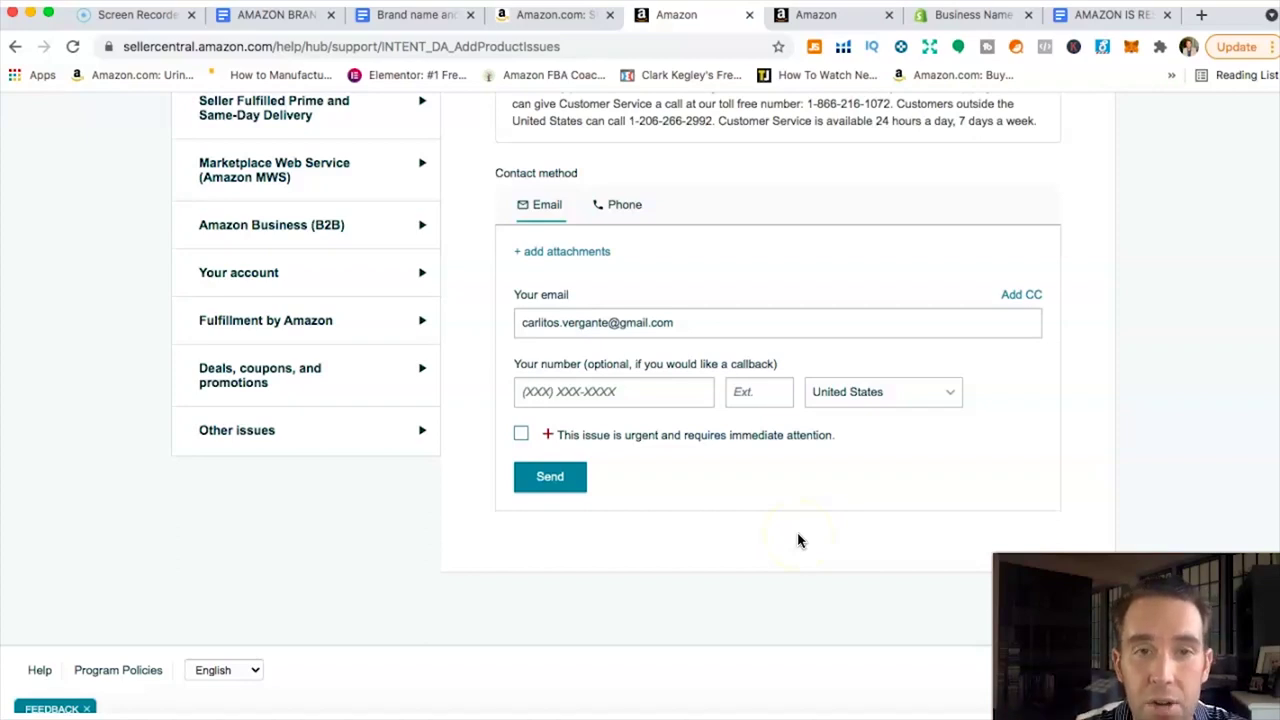
Return to the new product listing and replace the brand name with "Pharros"
left_click(831, 16)
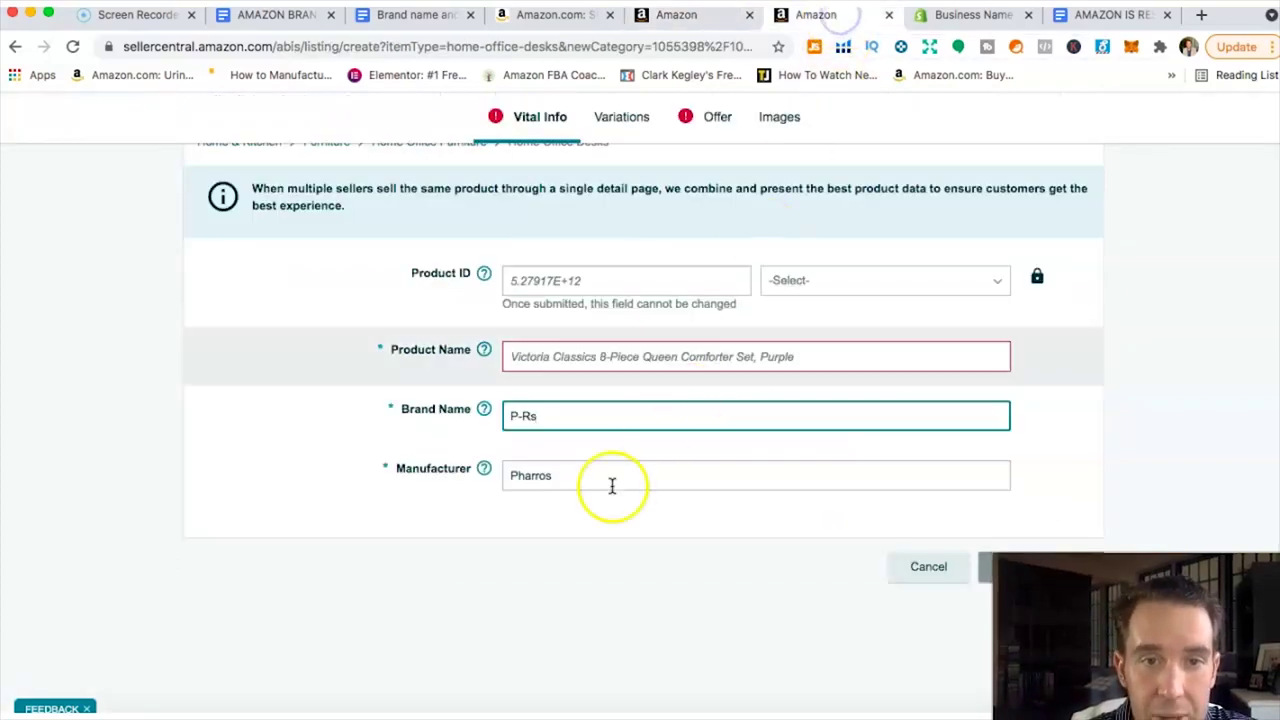
left_click_drag(563, 420, 505, 420)
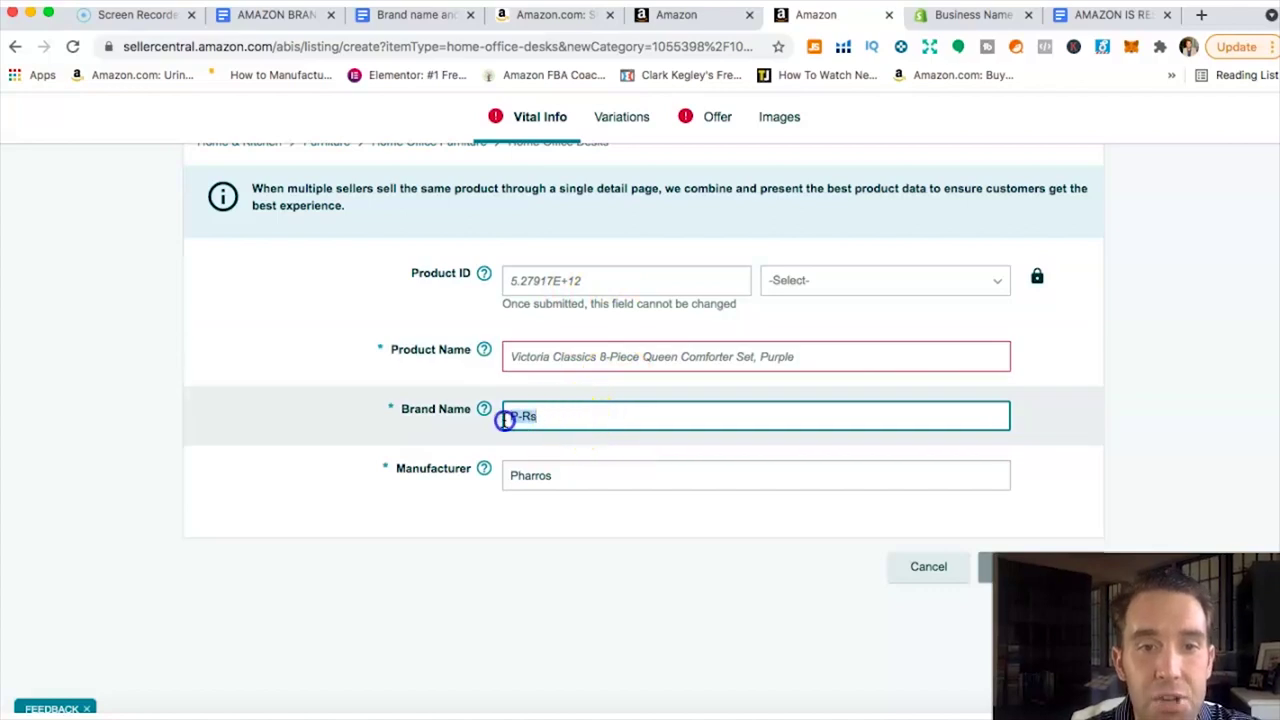
type("Pharros")
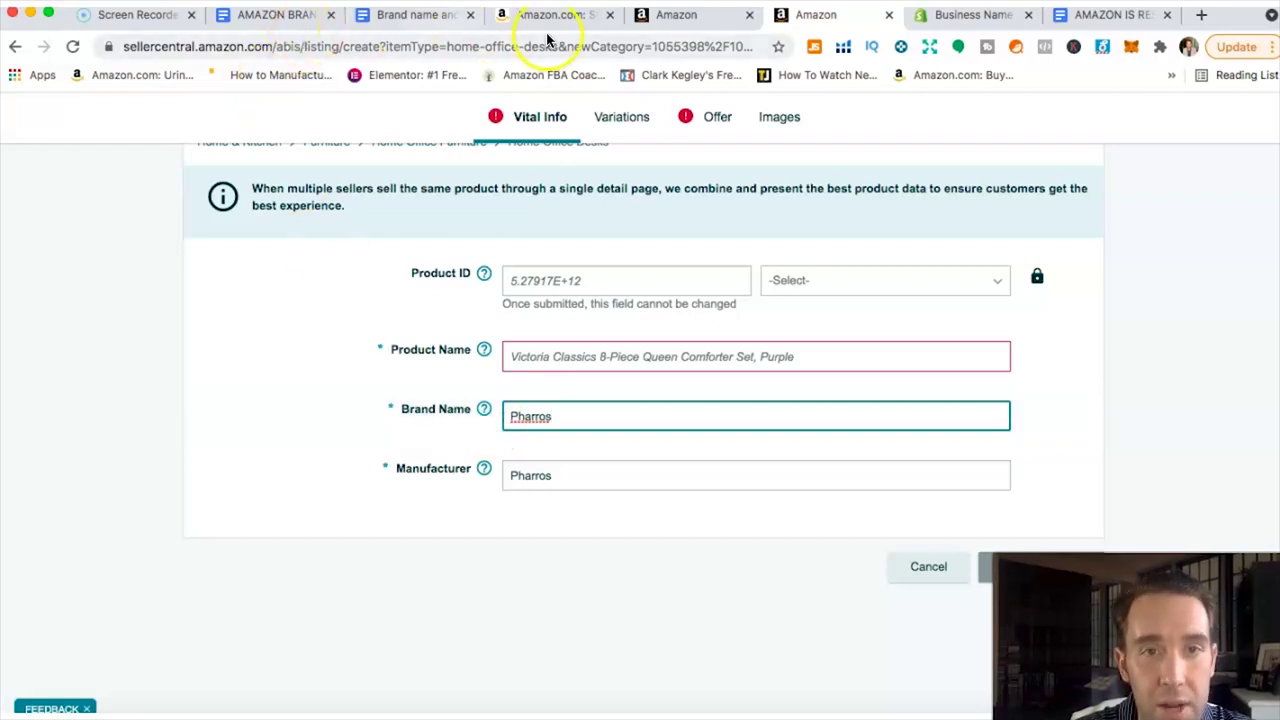
Review the AMAZON BRAND REGISTRY 2021 document, covering text marks, image marks, the specimen information and the likelihood-of-confusion advisory
left_click(299, 16)
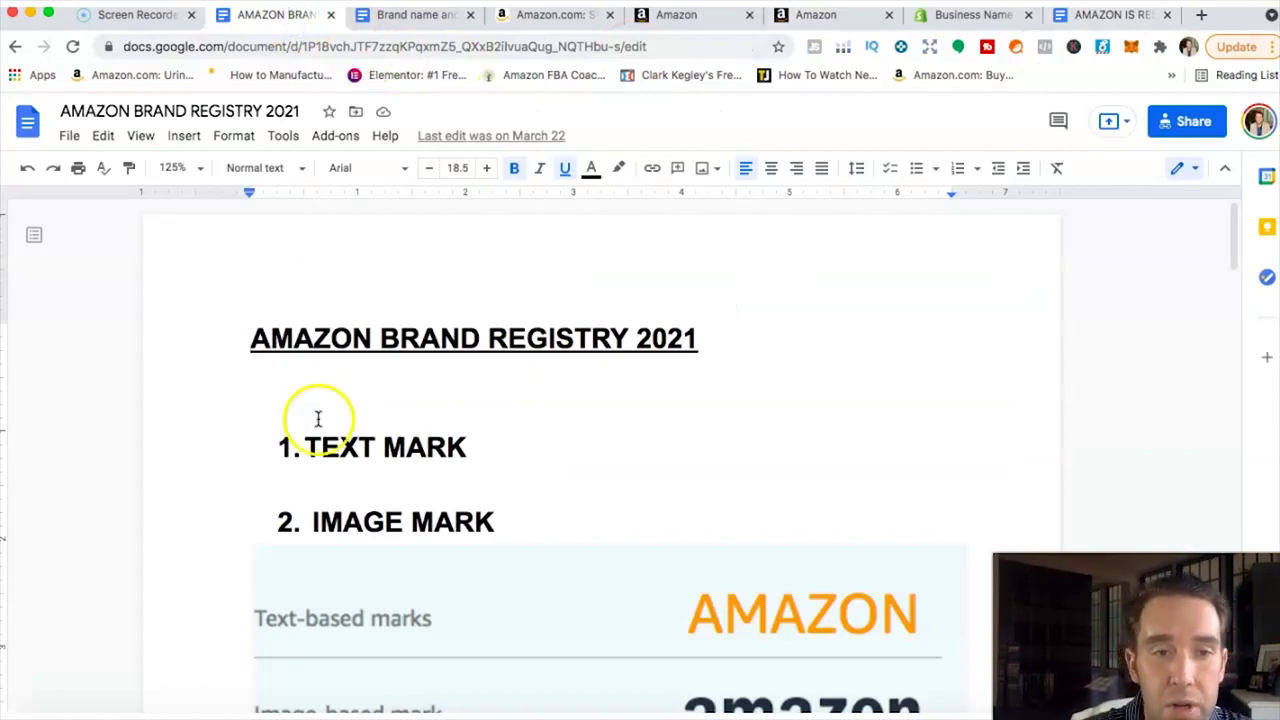
left_click_drag(305, 446, 463, 446)
scroll(463, 447, "down", 2)
scroll(463, 447, "down", 2)
left_click_drag(312, 337, 517, 331)
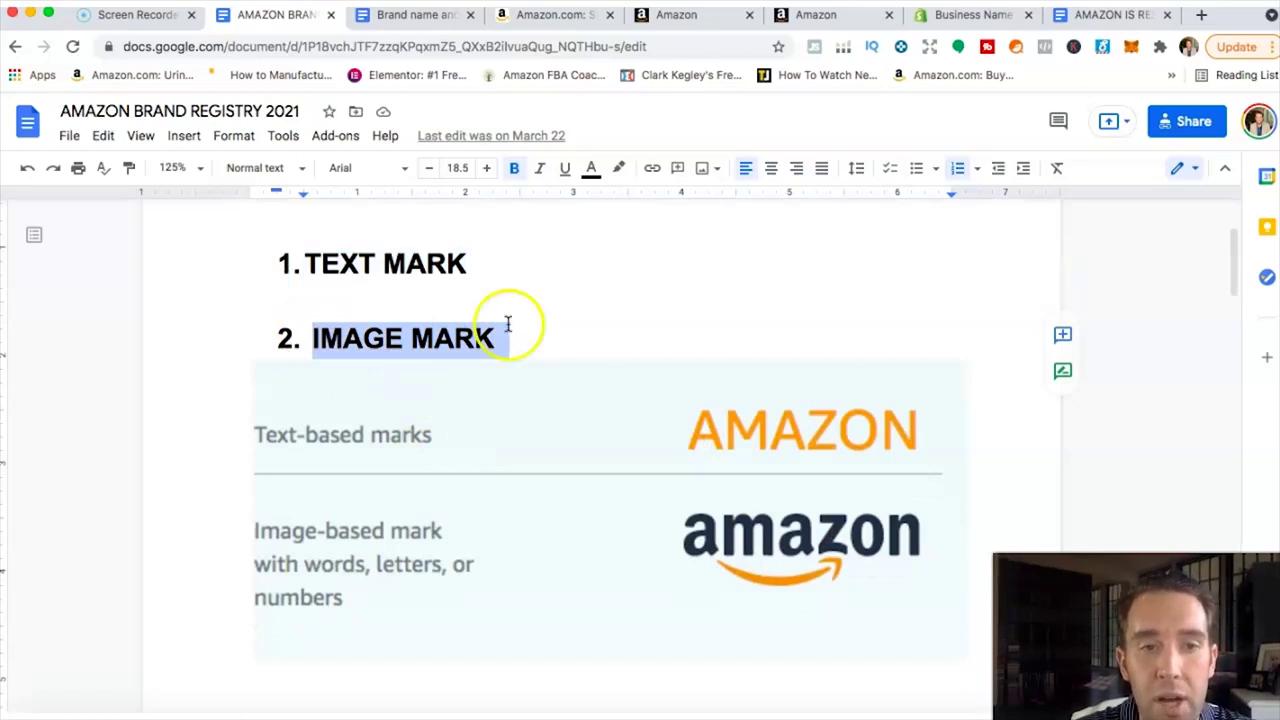
left_click_drag(466, 277, 287, 276)
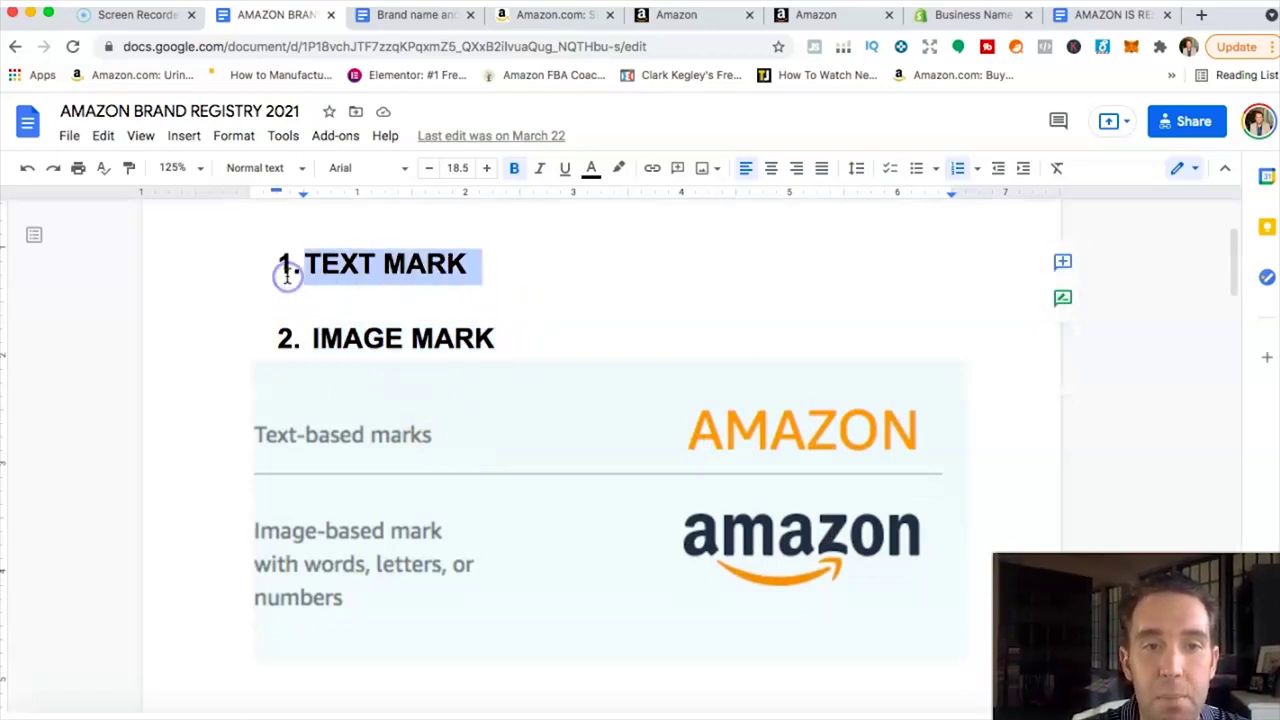
scroll(806, 451, "down", 1)
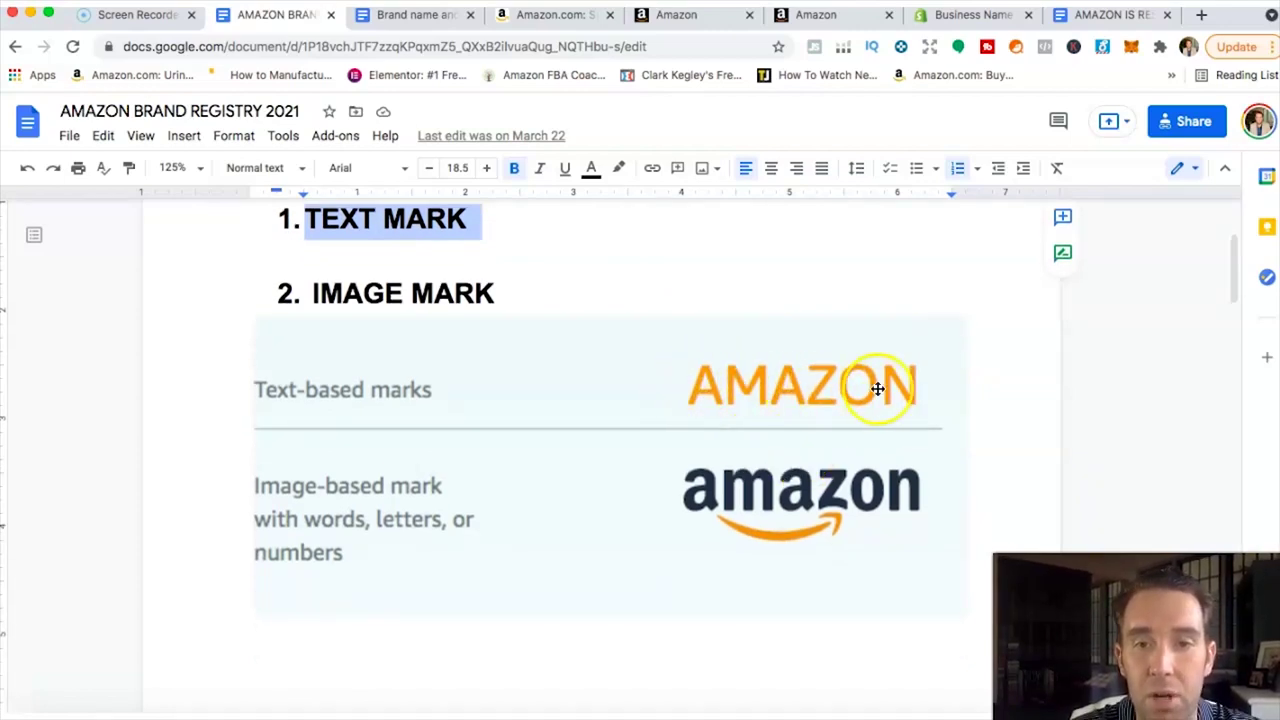
scroll(880, 385, "down", 5)
scroll(880, 390, "down", 4)
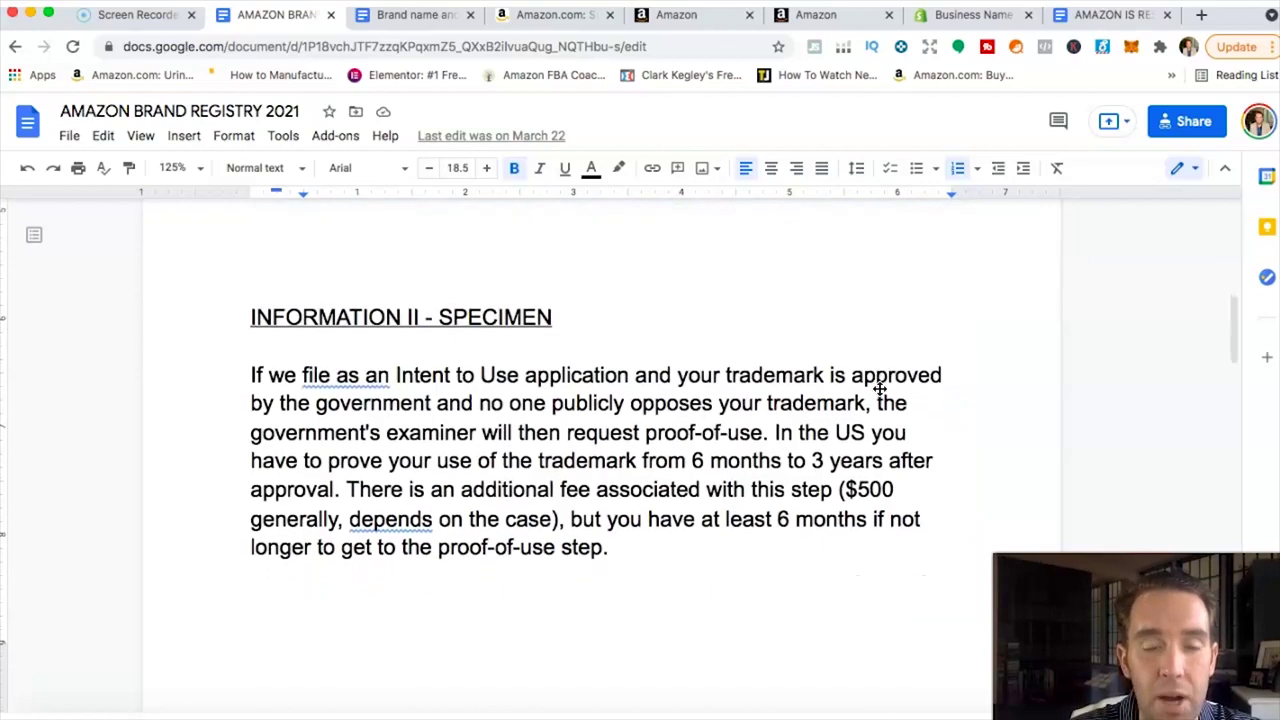
scroll(880, 390, "up", 7)
scroll(880, 389, "down", 20)
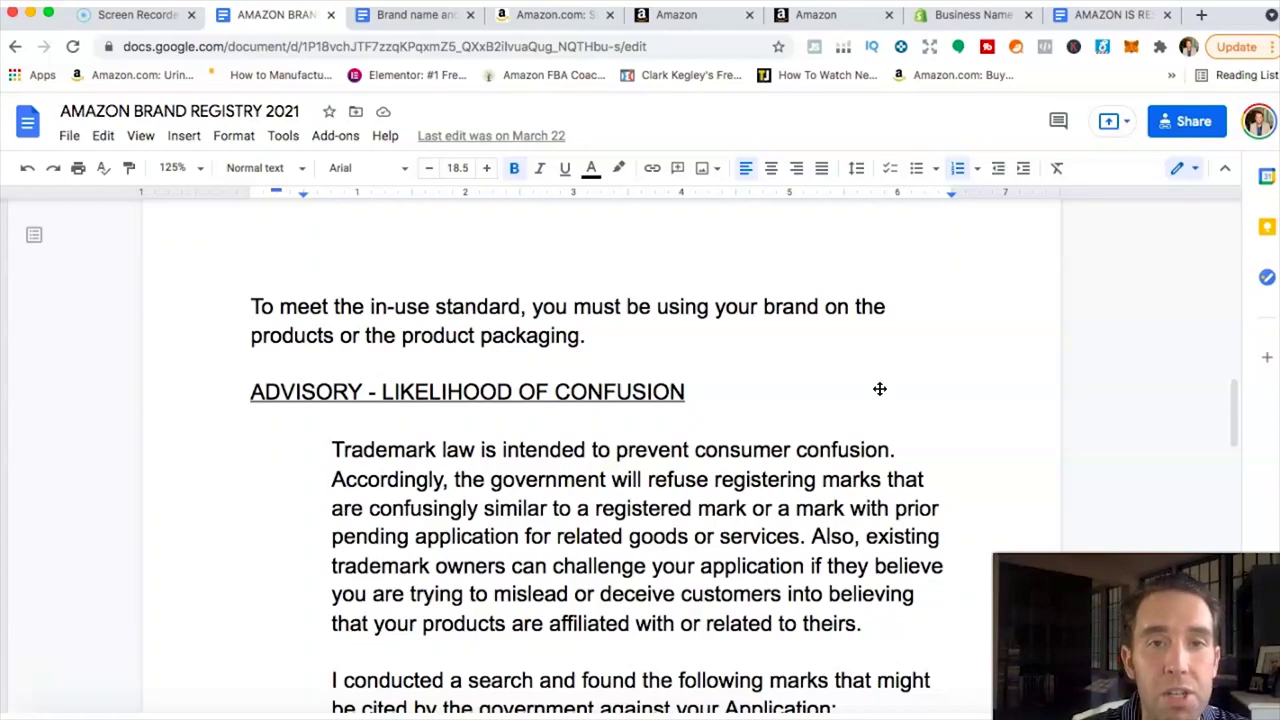
Review the launch and trademark registration steps in the Brand name and Trademark document
left_click(417, 14)
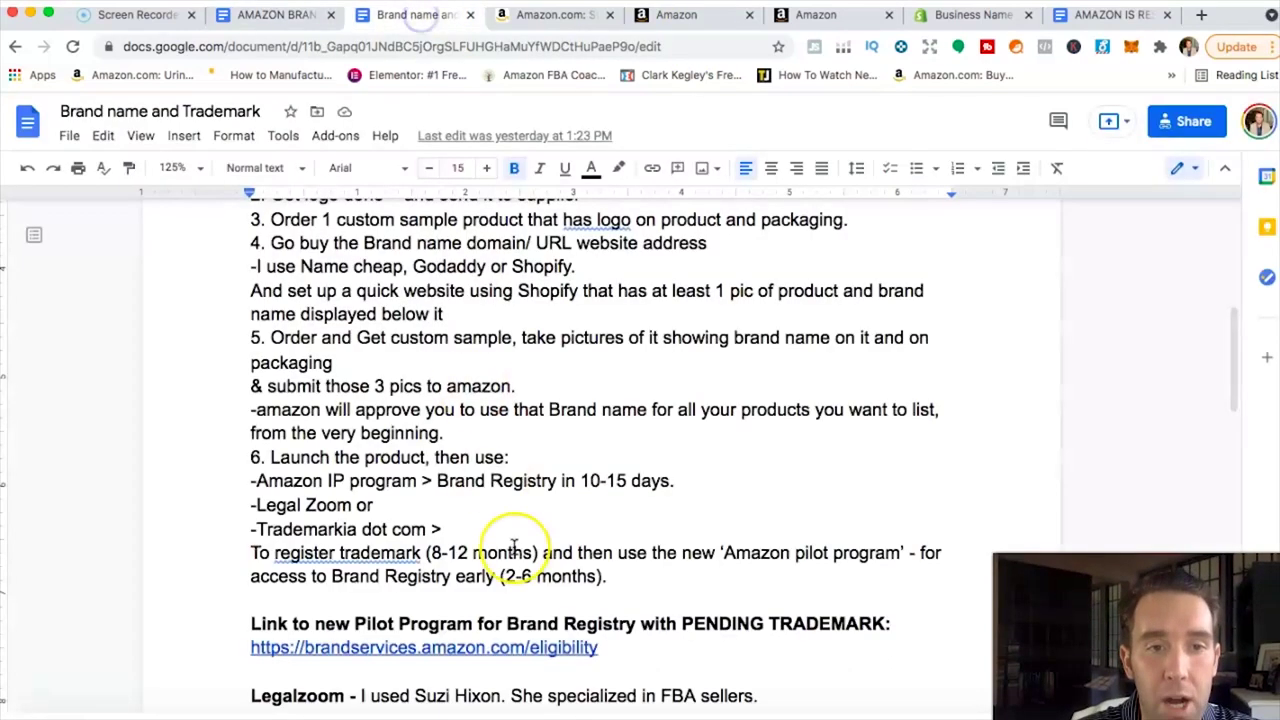
scroll(513, 545, "up", 4)
scroll(513, 545, "down", 12)
scroll(513, 543, "up", 3)
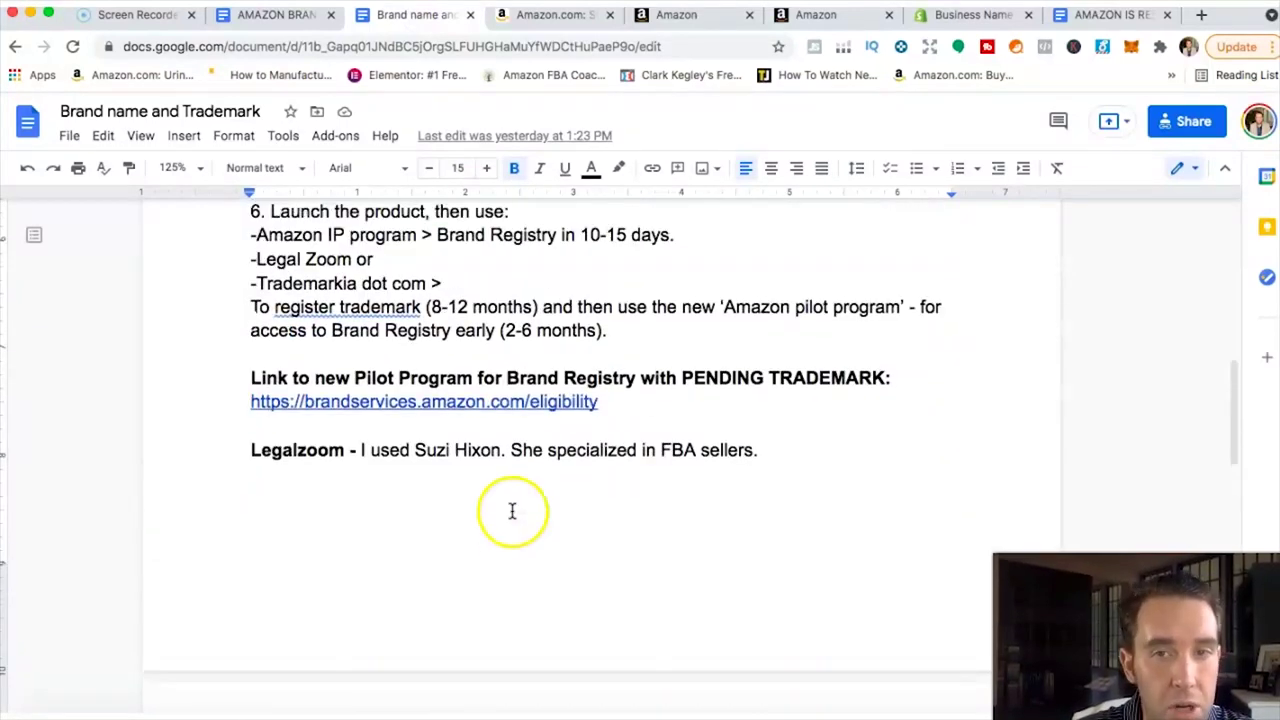
scroll(511, 511, "down", 6)
scroll(511, 511, "up", 1)
scroll(511, 511, "down", 9)
scroll(511, 511, "up", 10)
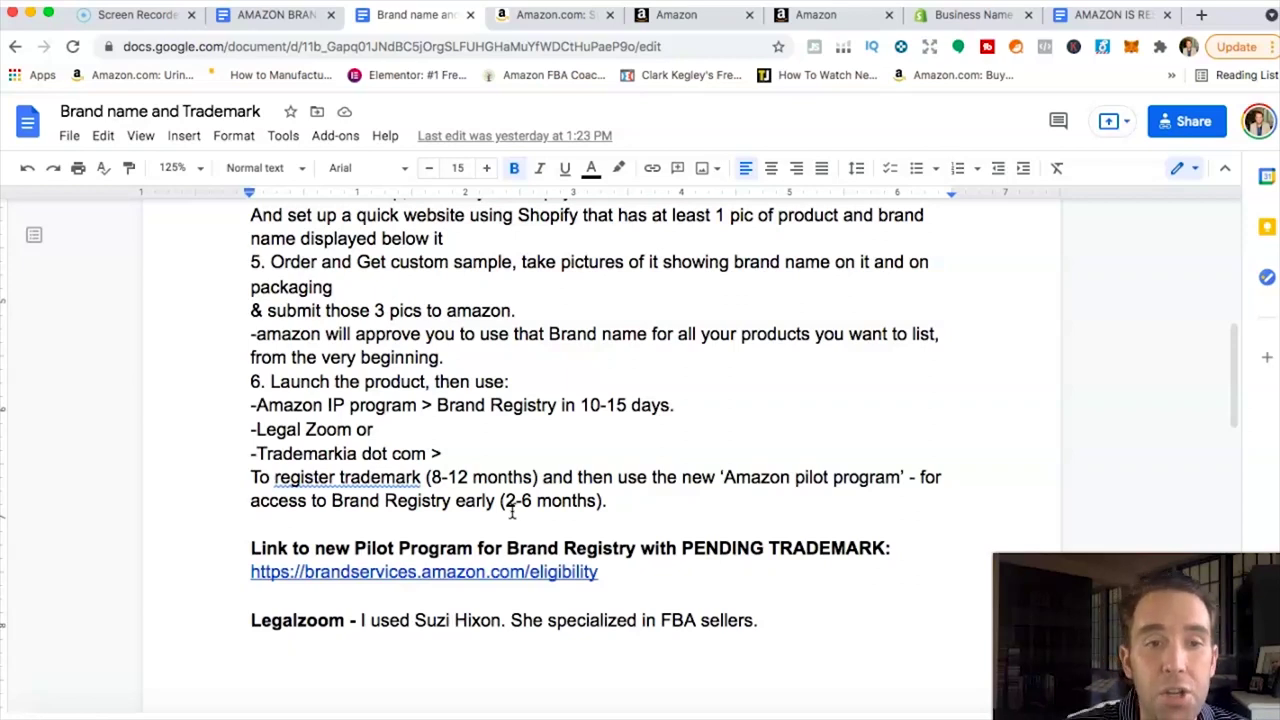
Open the brandservices.amazon.com/eligibility link from the document and go to the IP Accelerator page
left_click(430, 572)
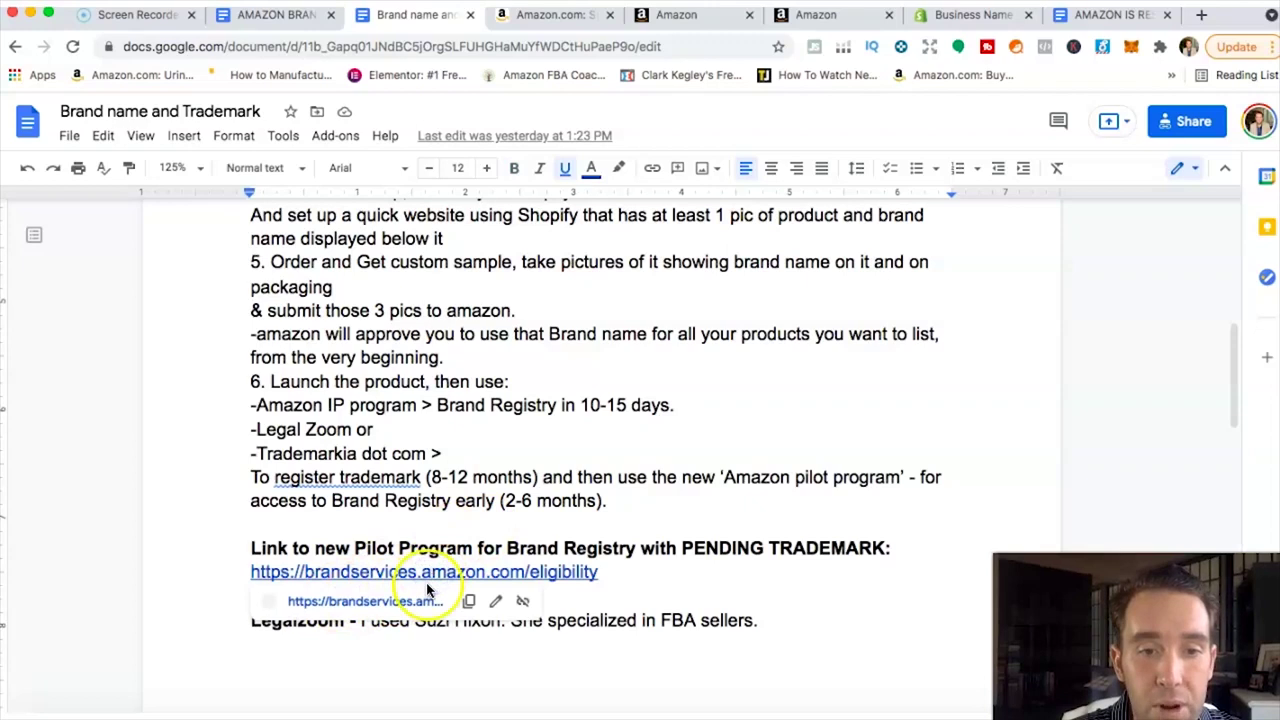
left_click(414, 601)
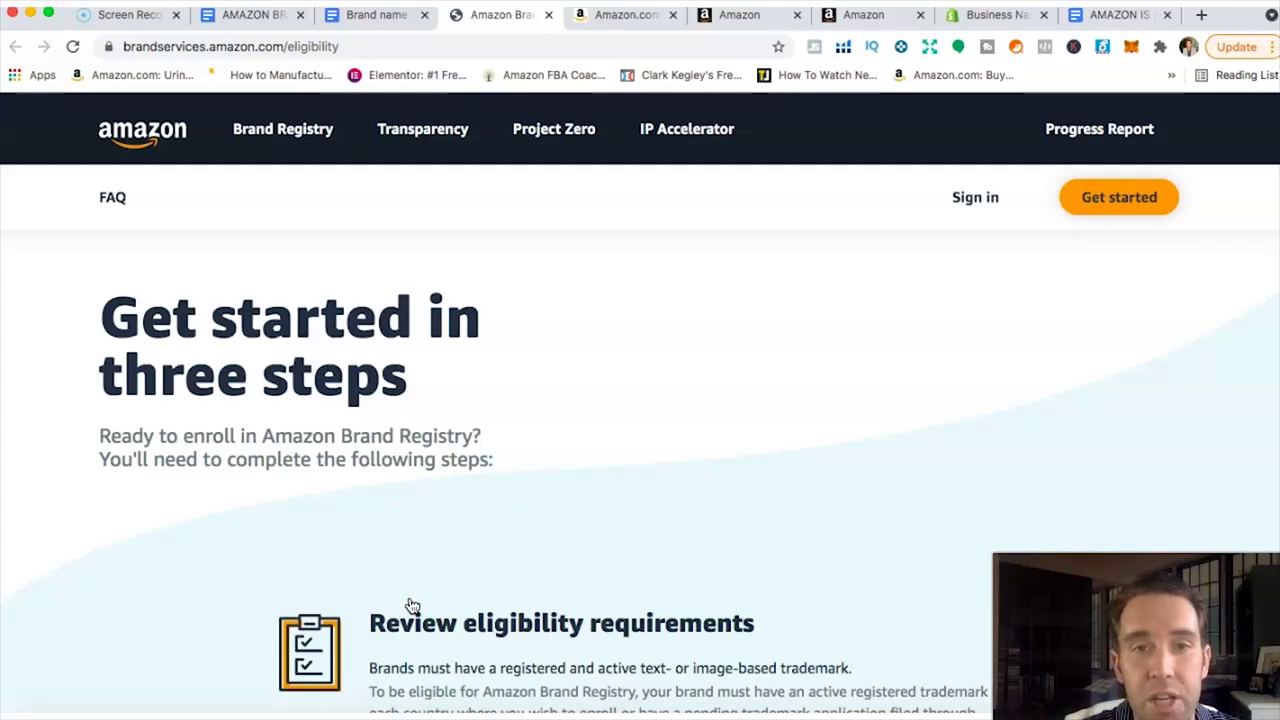
left_click(694, 146)
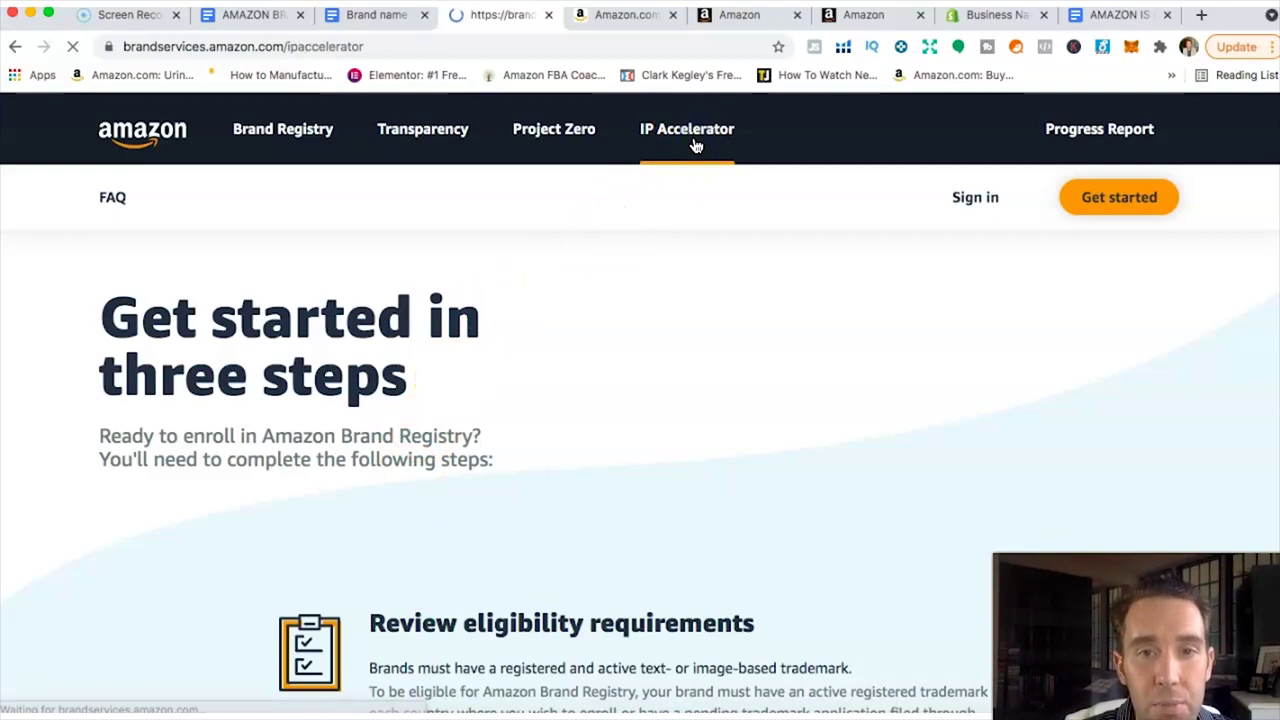